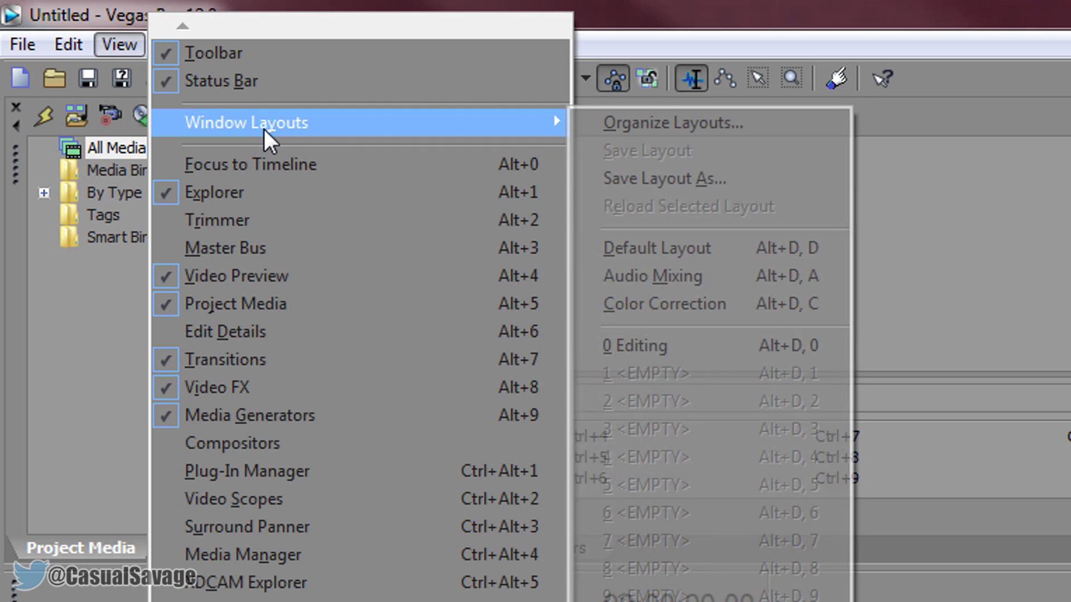
Step: Restore the default window layout and add a black Solid Color event at the start of the timeline
click(754, 249)
click(533, 548)
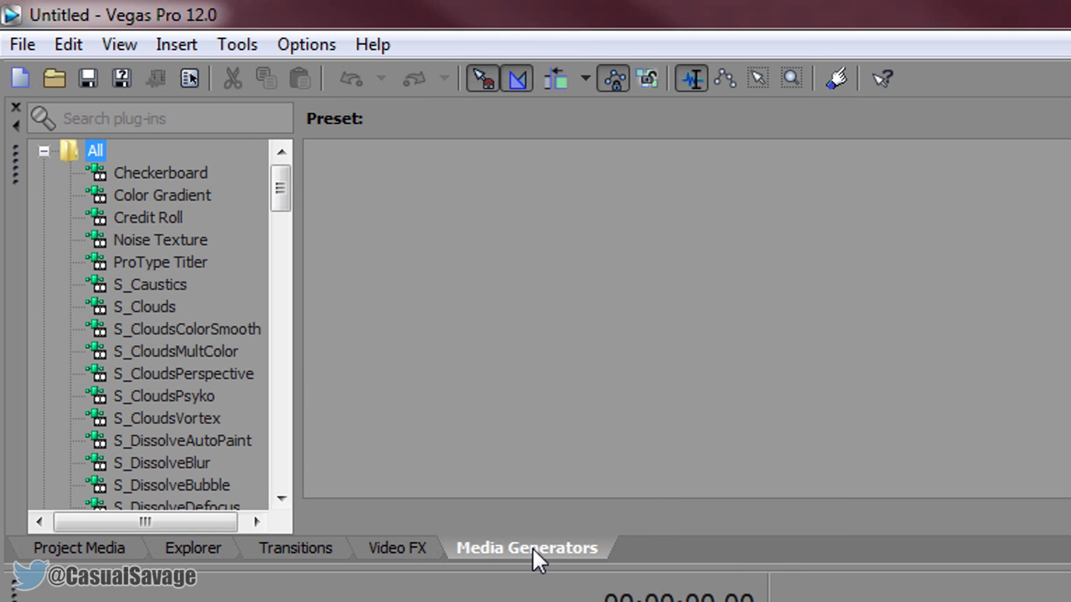
drag(290, 187, 285, 470)
click(162, 245)
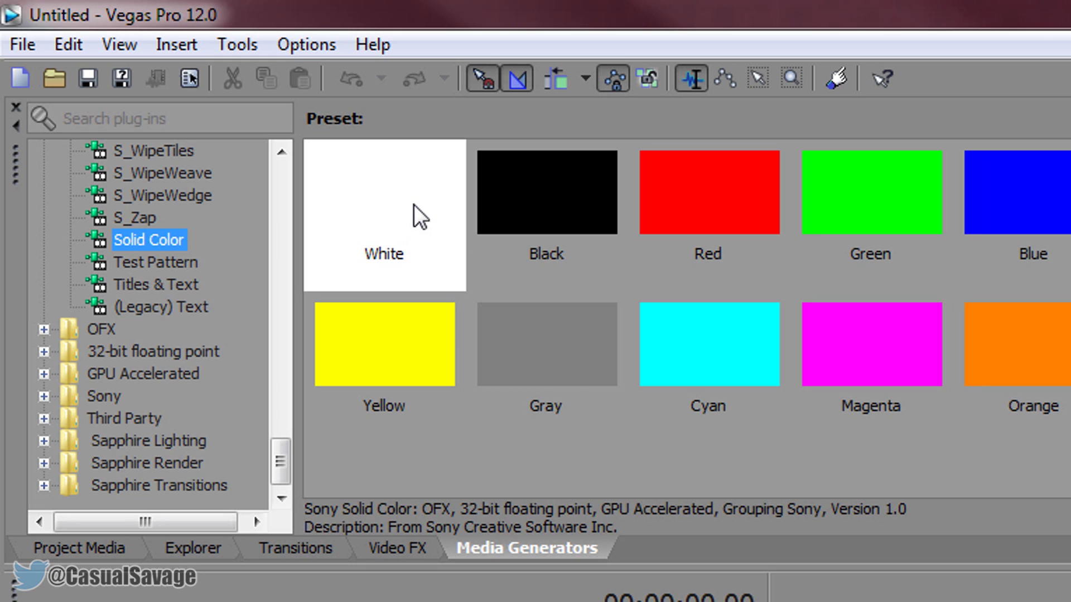
click(558, 201)
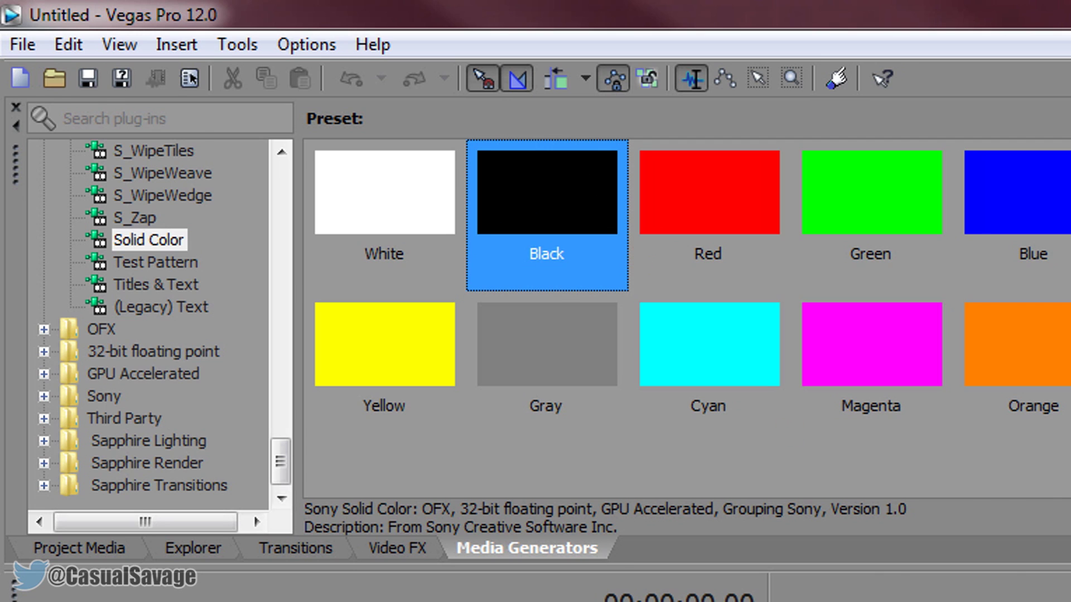
drag(546, 218, 335, 600)
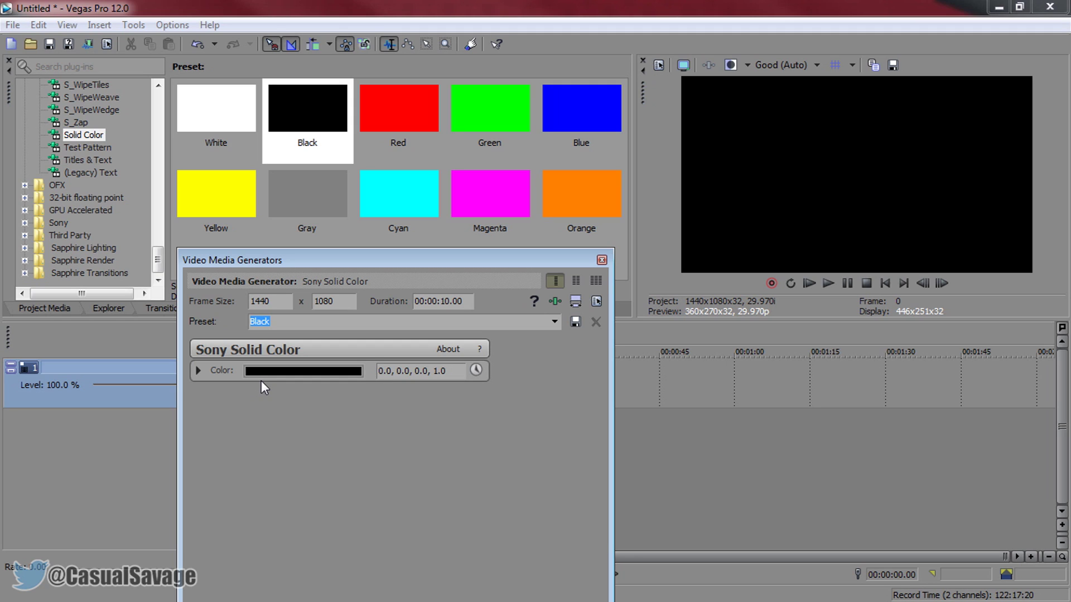
click(602, 261)
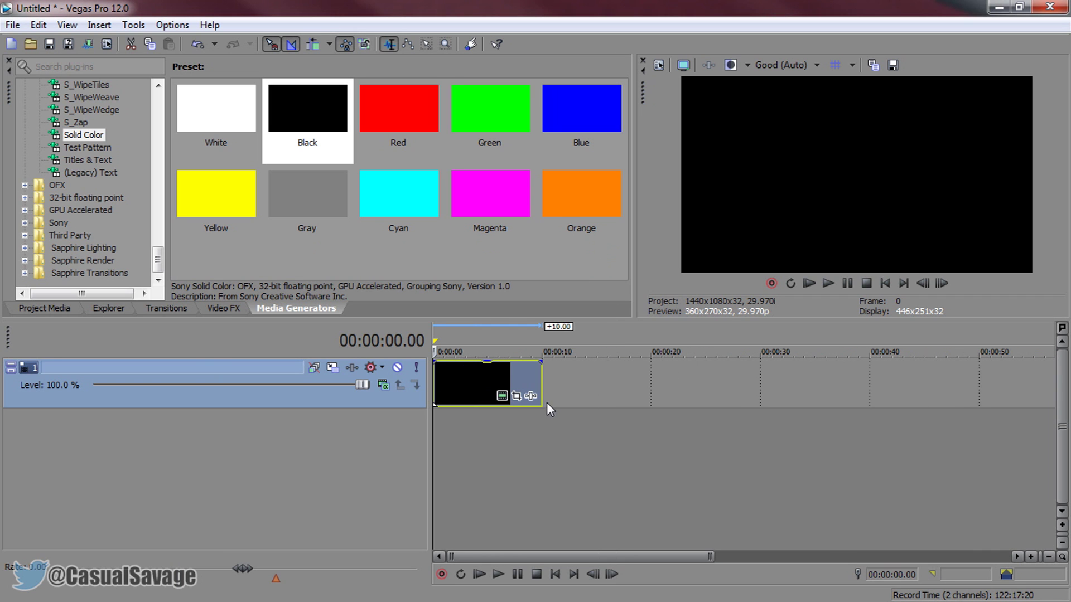
Step: Mask the black event in Event Pan/Crop to a wide, thin rectangular bar positioned at about X 643, Y 573
click(517, 396)
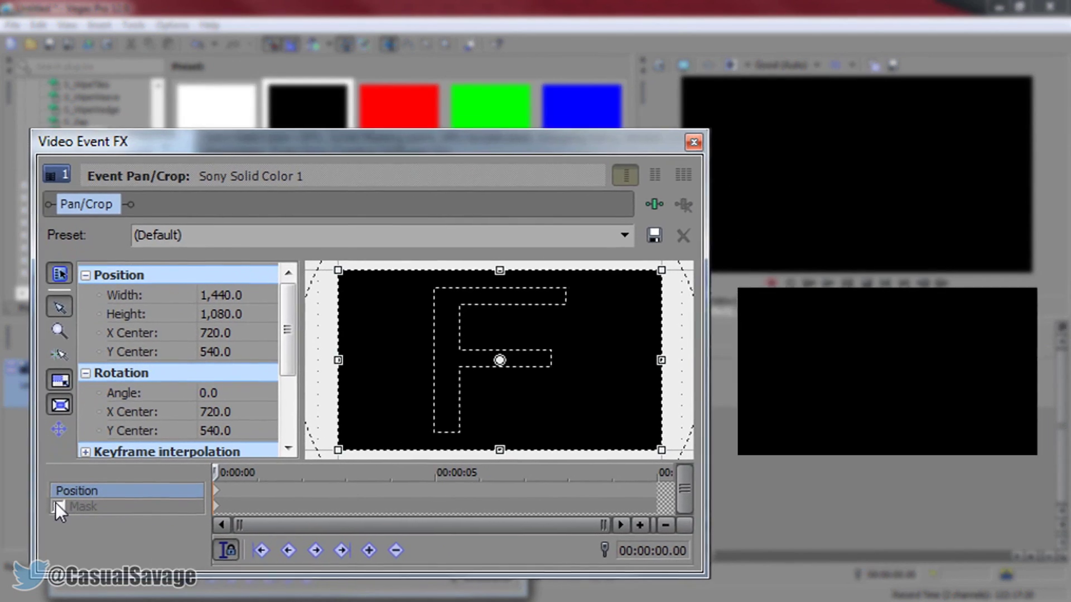
click(68, 543)
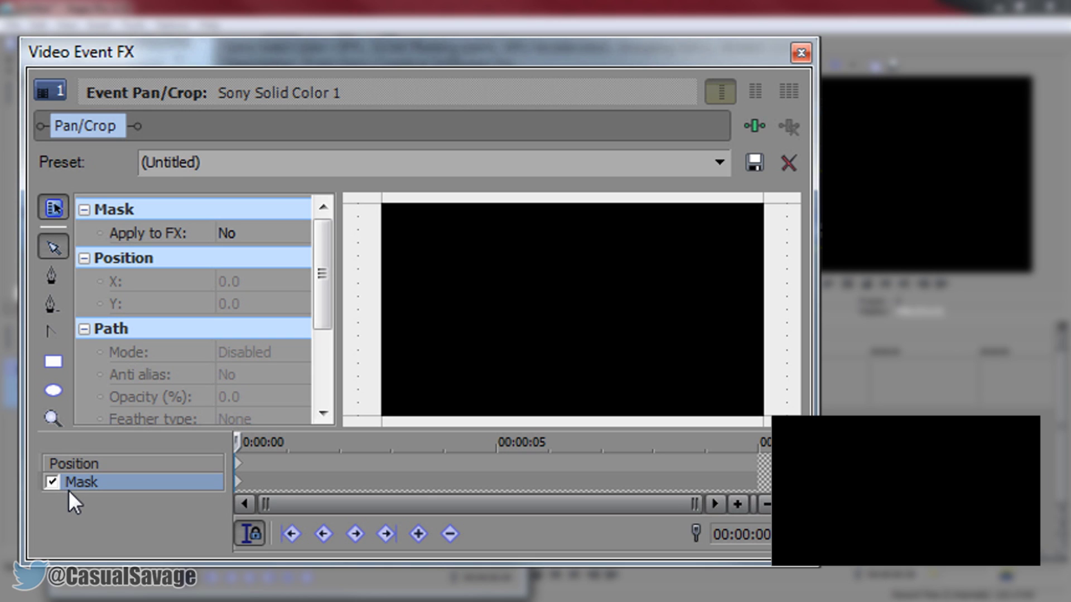
click(50, 364)
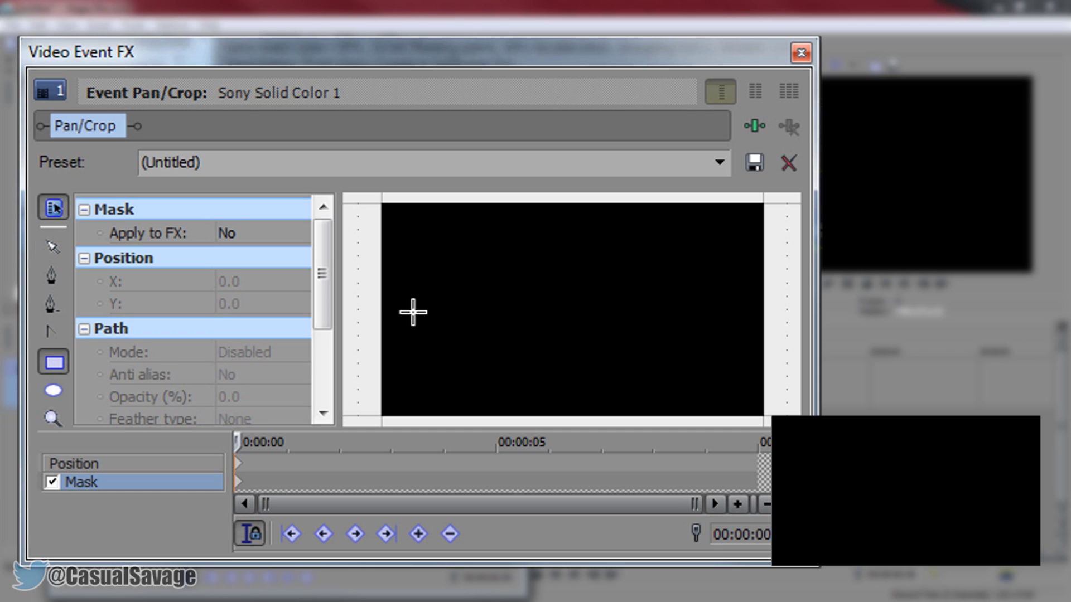
drag(402, 290, 695, 337)
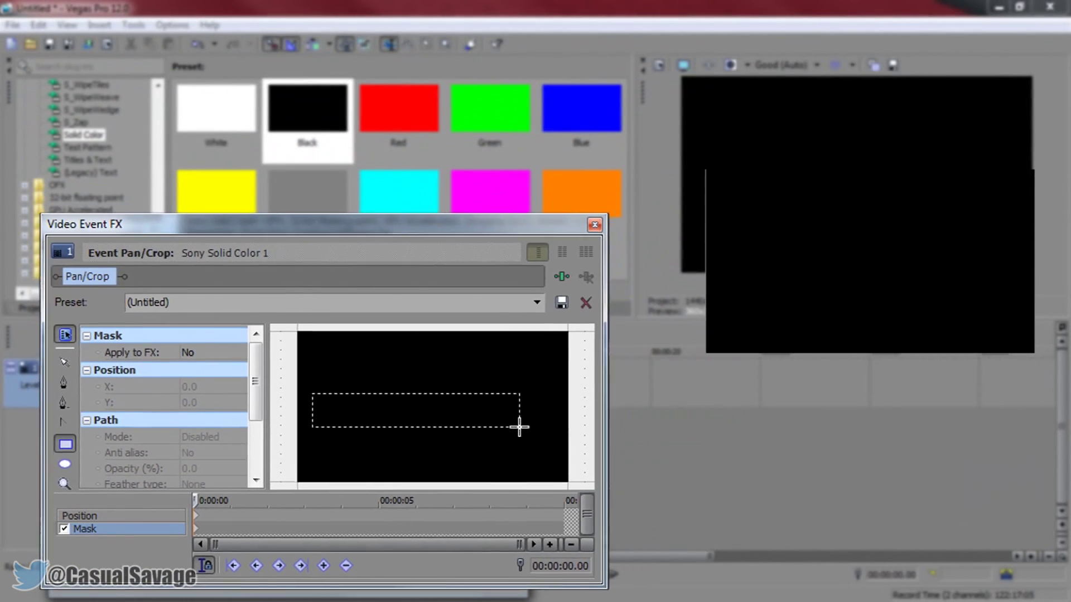
drag(519, 427, 520, 427)
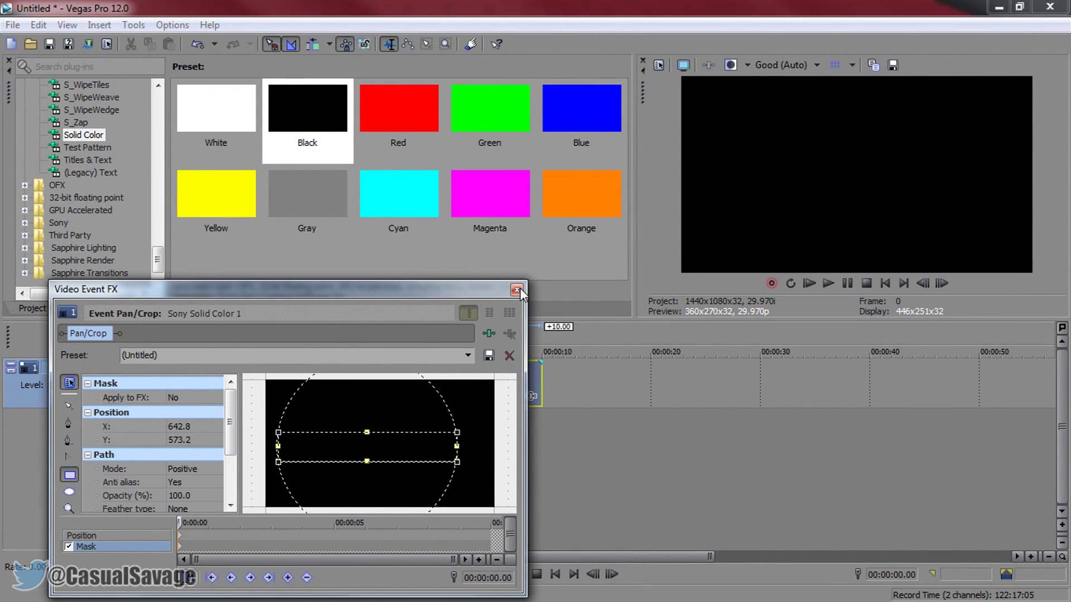
click(516, 289)
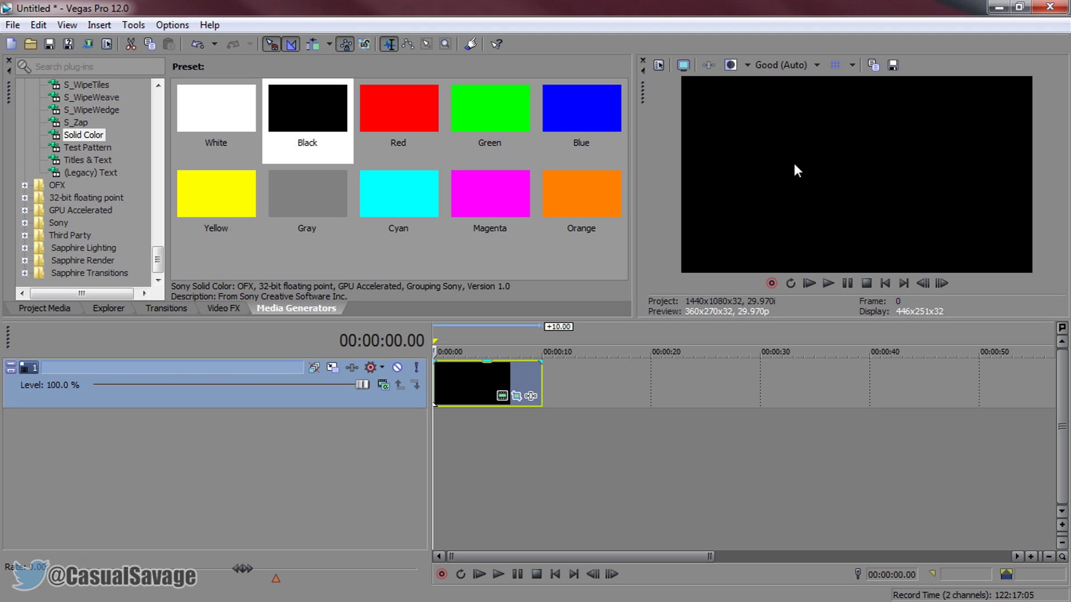
Step: Add a green Solid Color event as a background on a new track below the black bar
click(493, 102)
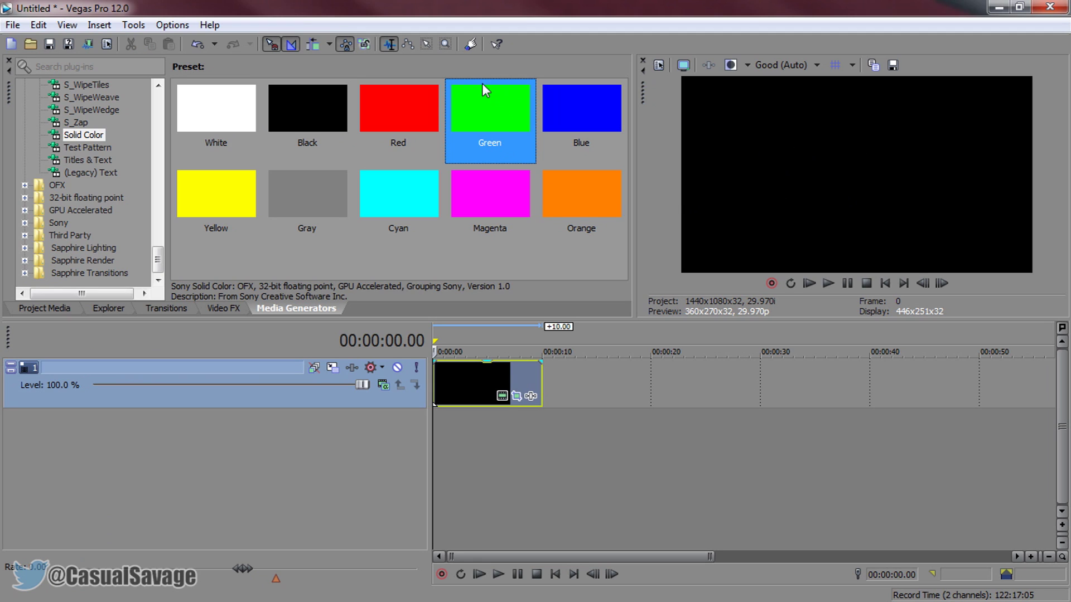
drag(500, 106, 432, 440)
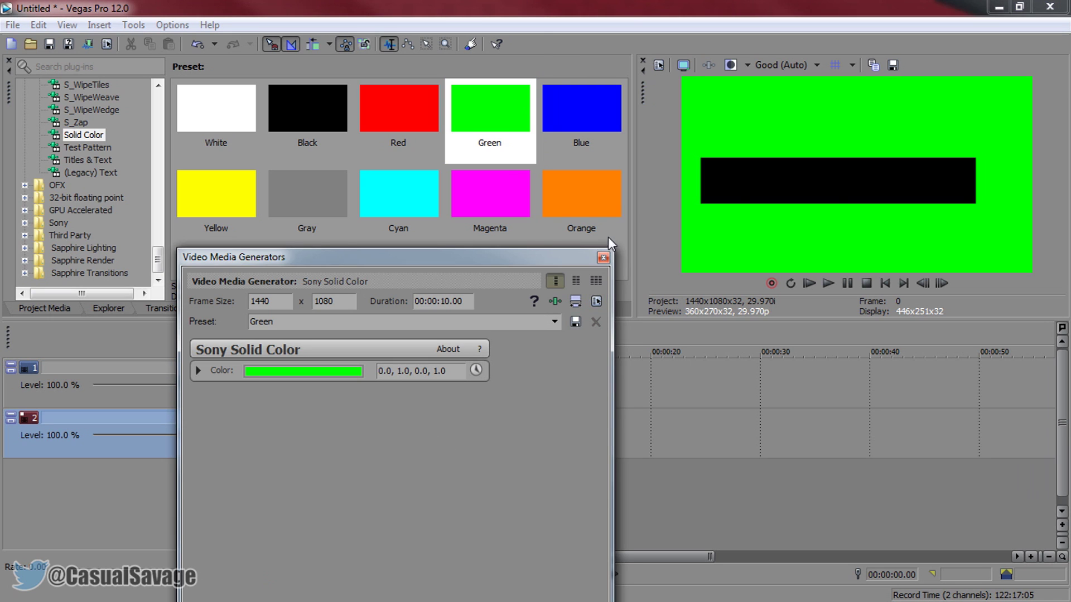
click(603, 257)
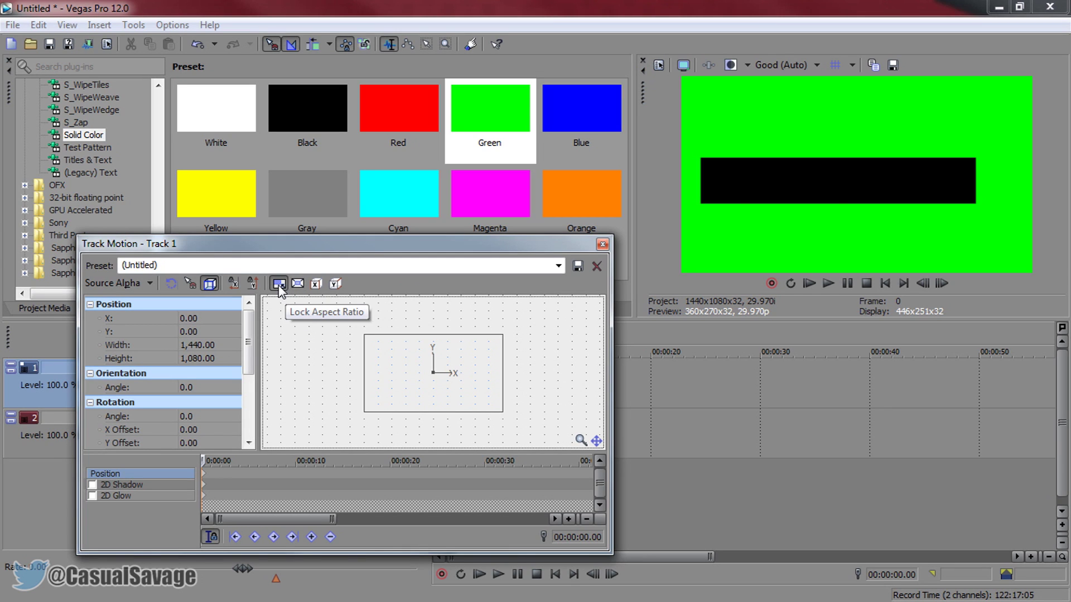
Step: Unlock the aspect ratio in the black bar's Track Motion, then stretch it to about 2,176 x 851 and move it to about X 147, Y -311
click(279, 285)
drag(502, 335, 542, 384)
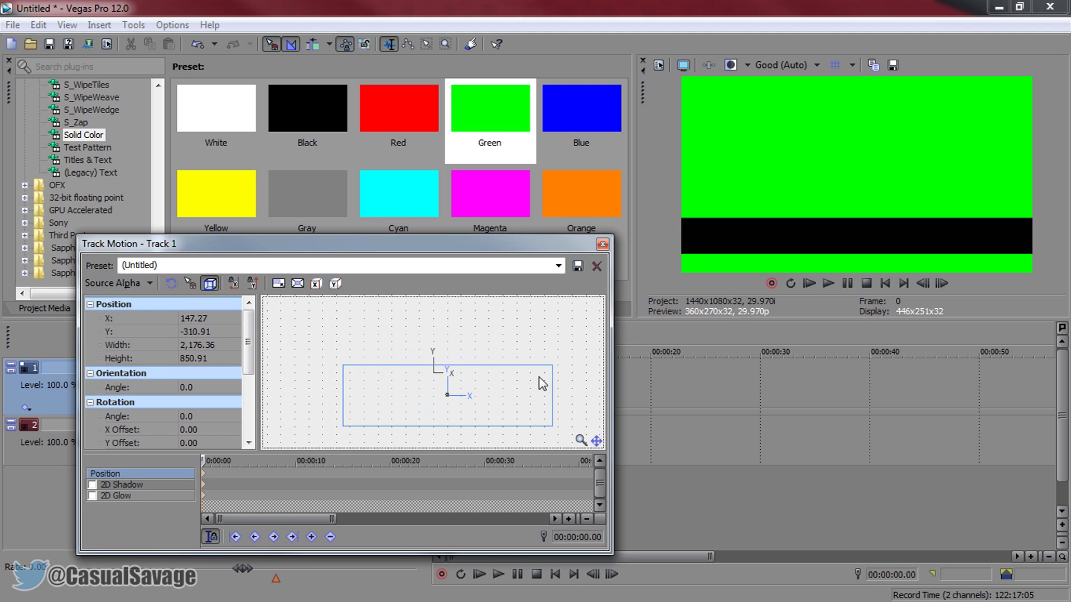
click(602, 245)
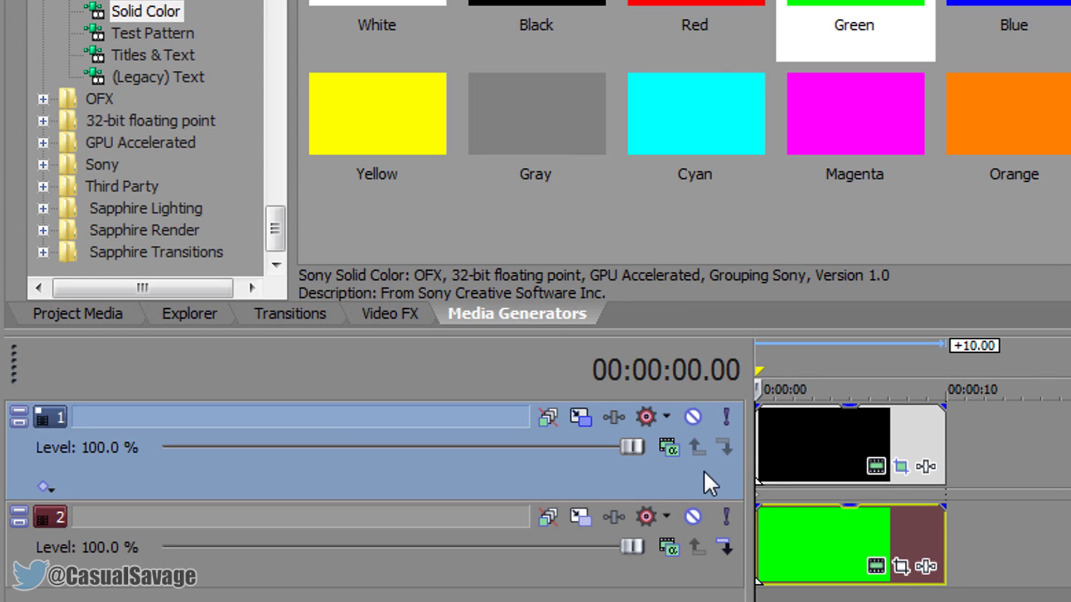
Step: Insert a new video track above the black bar and add a white Solid Color event at its start
right_click(414, 400)
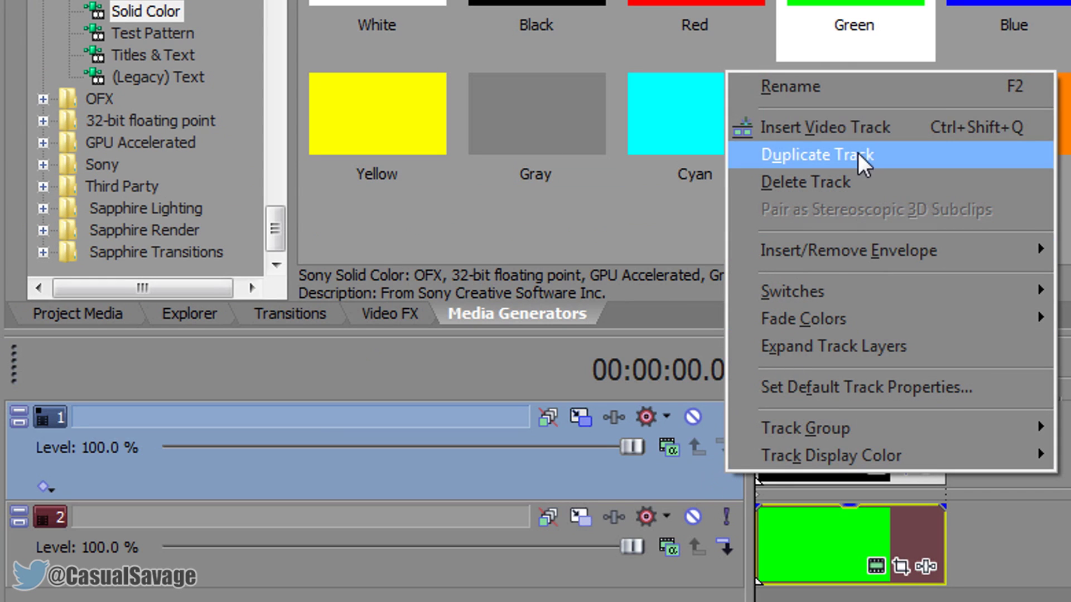
click(865, 132)
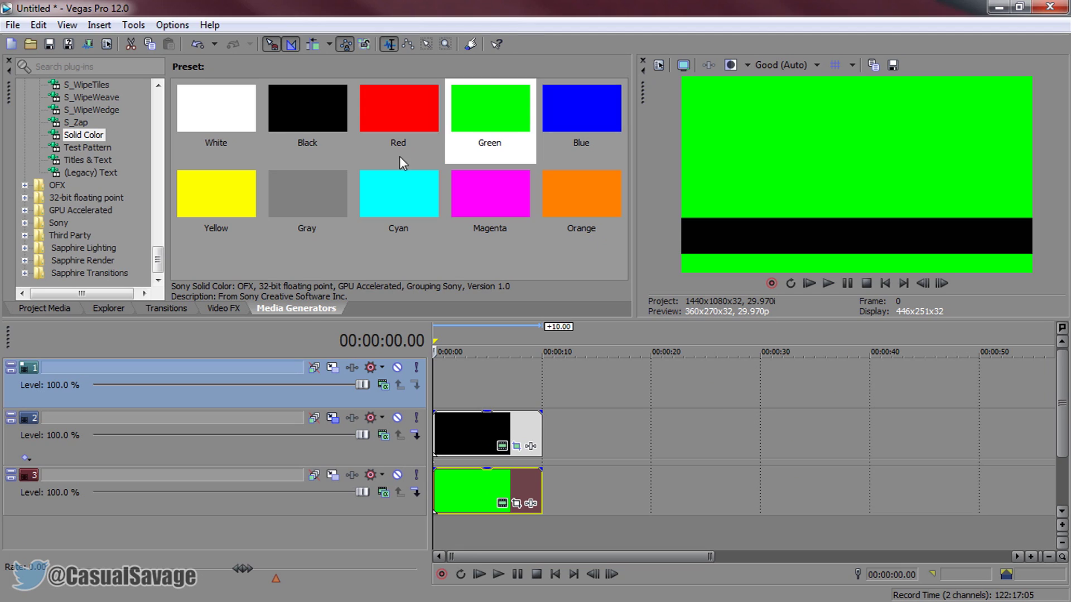
click(232, 121)
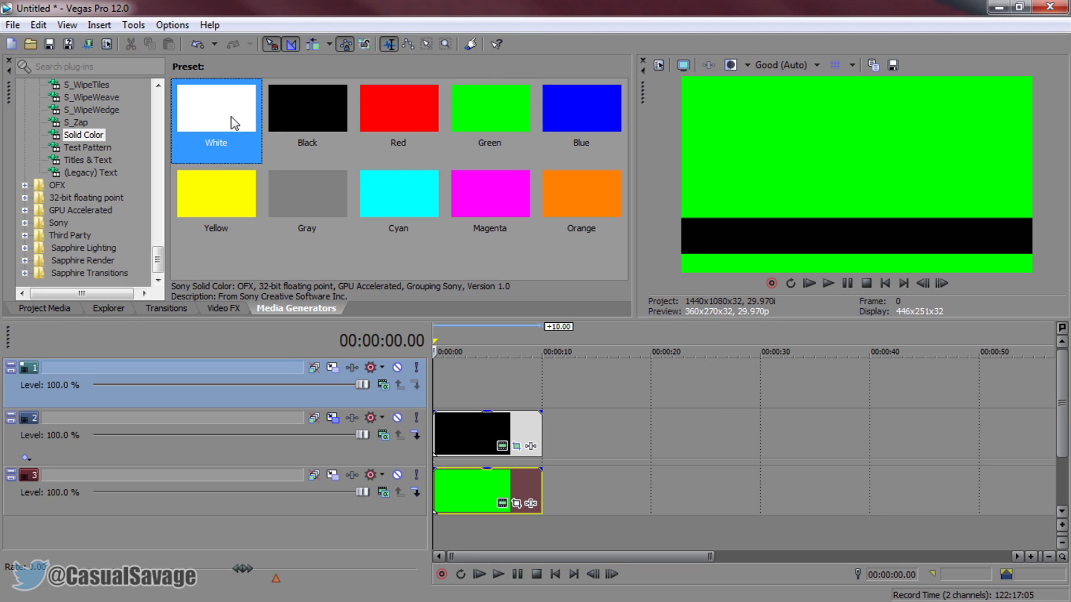
drag(224, 103, 435, 396)
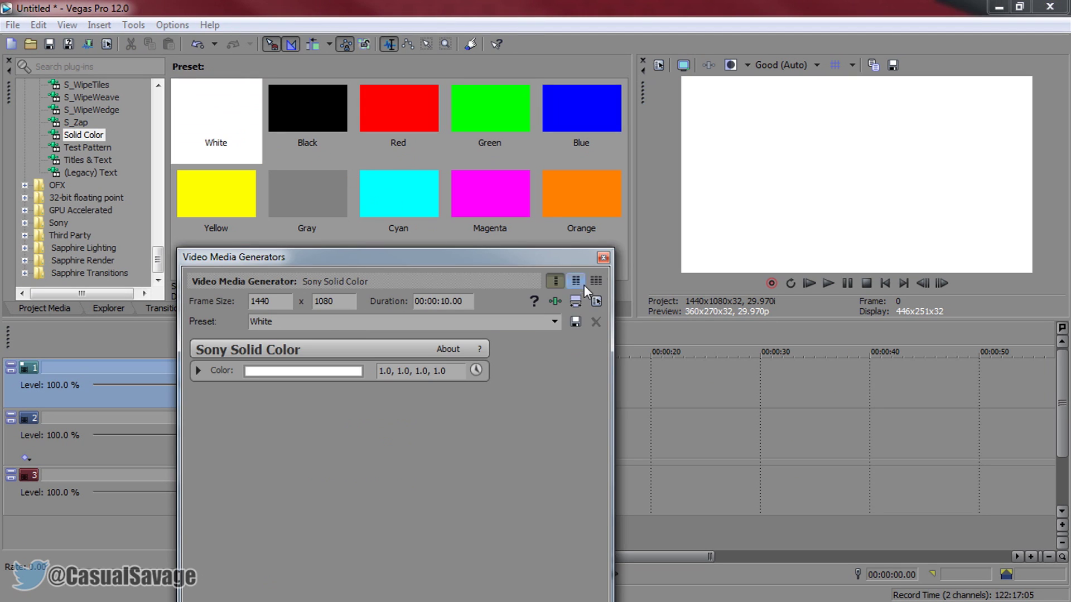
click(603, 258)
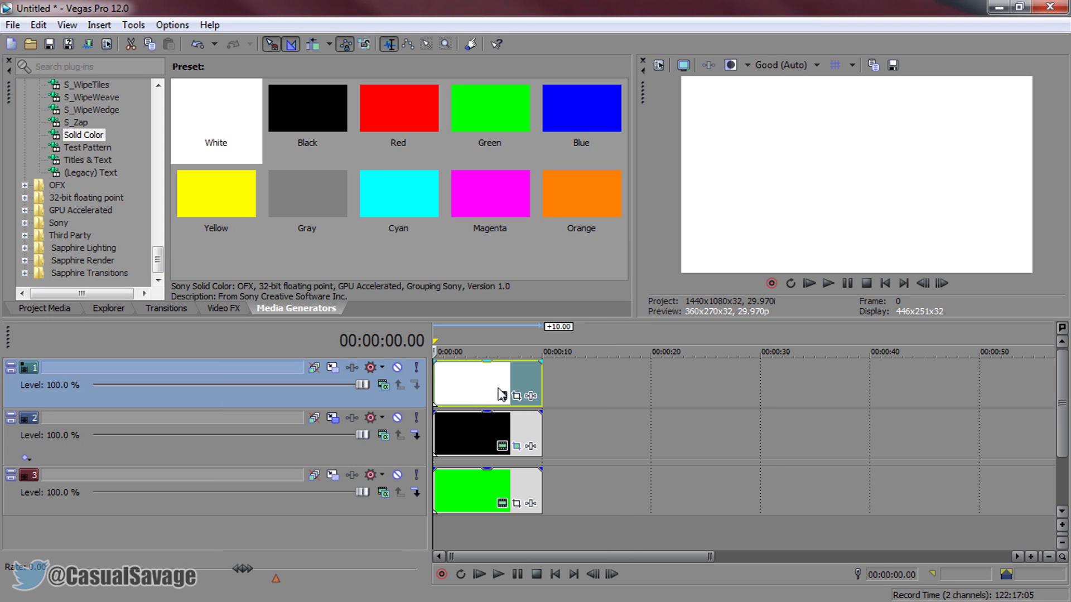
Step: Mask the white event in Event Pan/Crop to a circle positioned at about X 531, Y 494
click(516, 396)
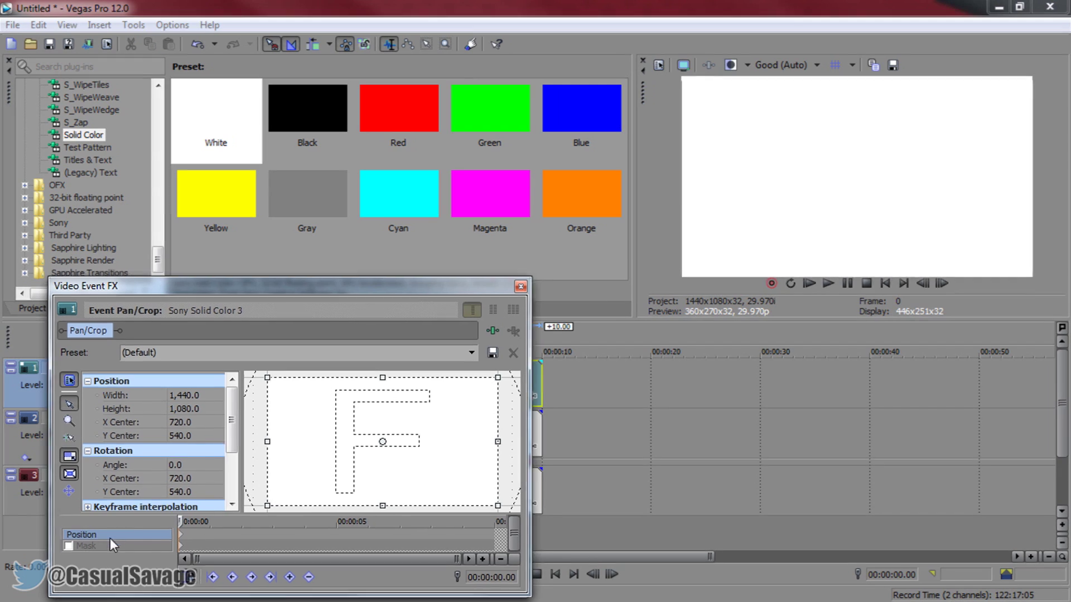
click(68, 546)
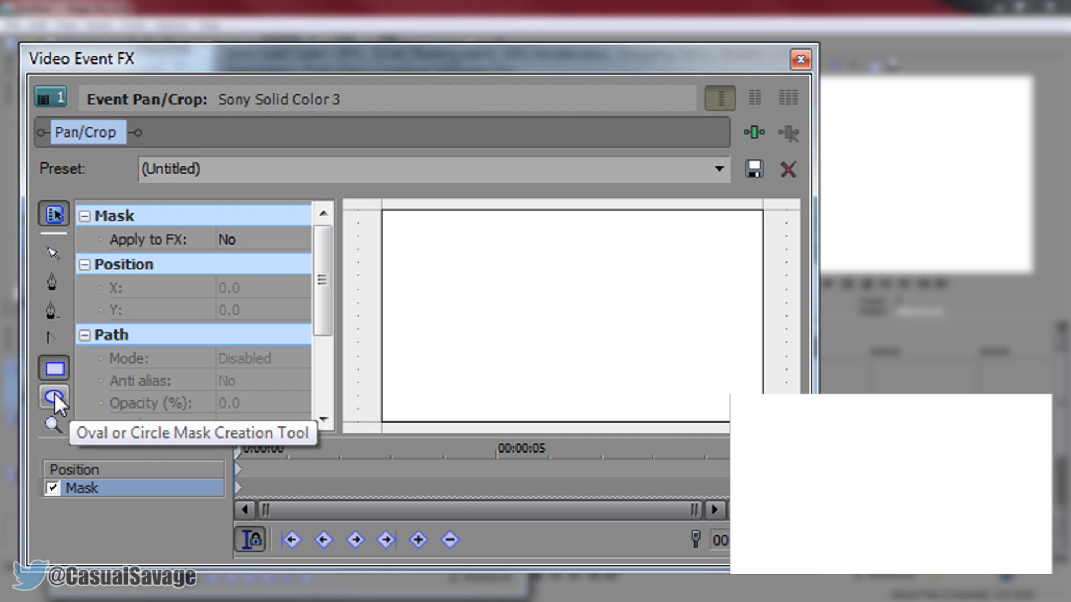
click(55, 396)
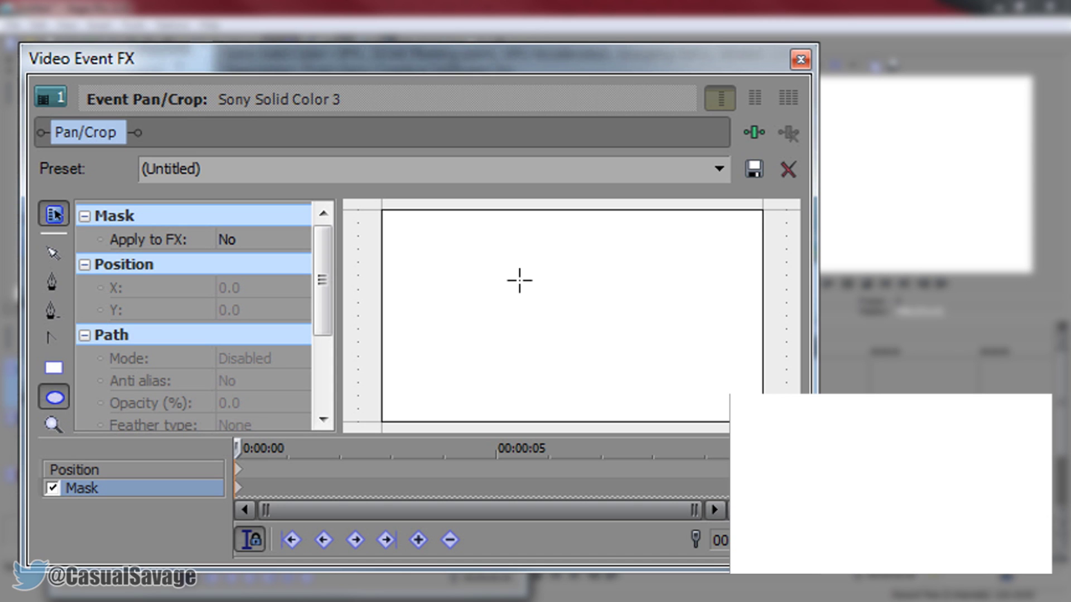
drag(500, 268, 584, 323)
key(ctrl+z)
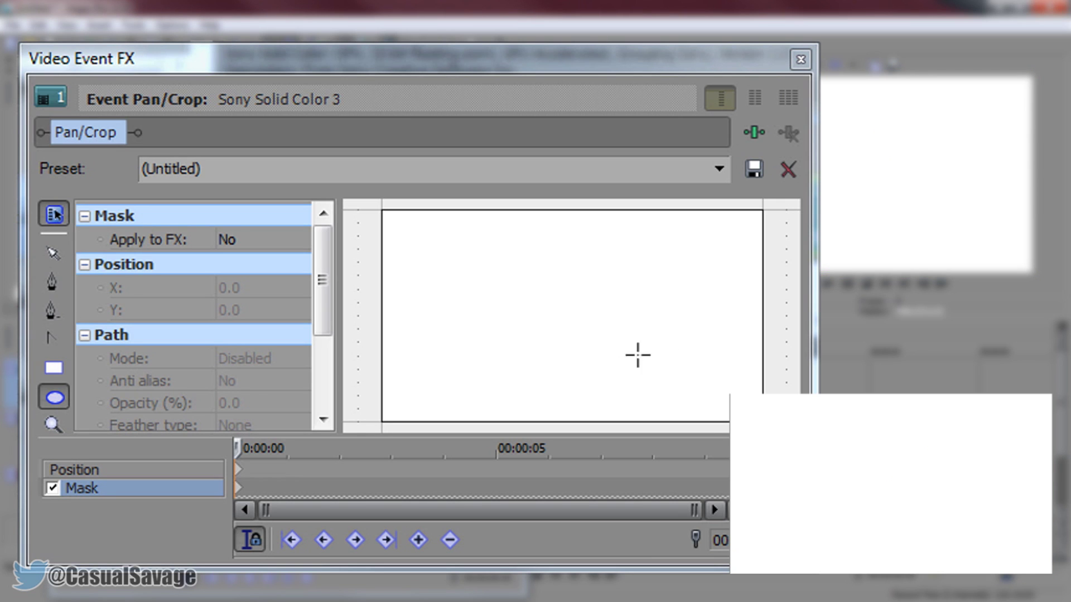
key(ctrl+shift+z)
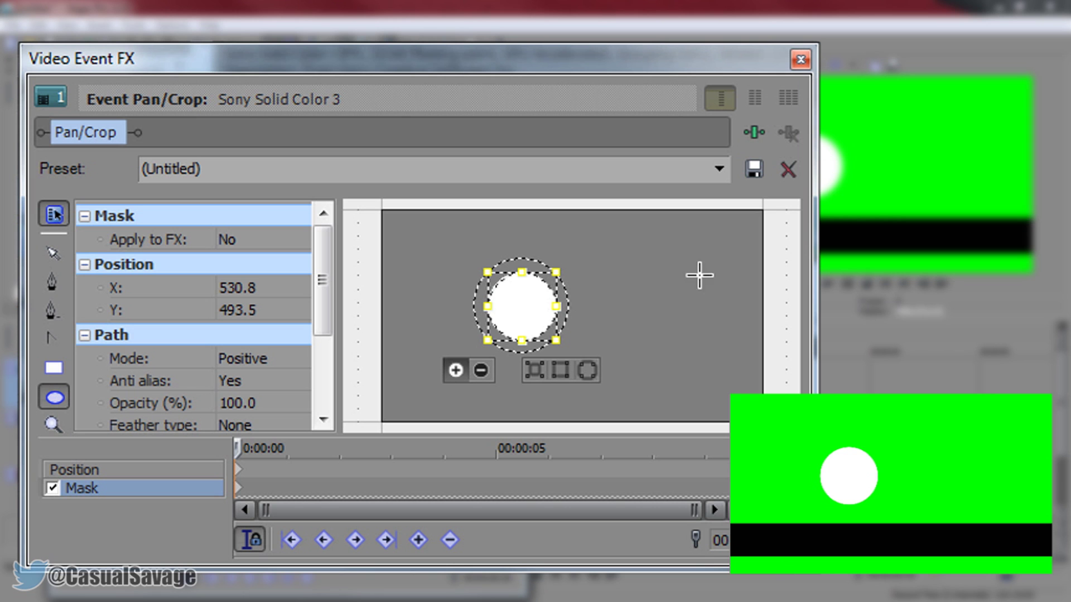
click(523, 332)
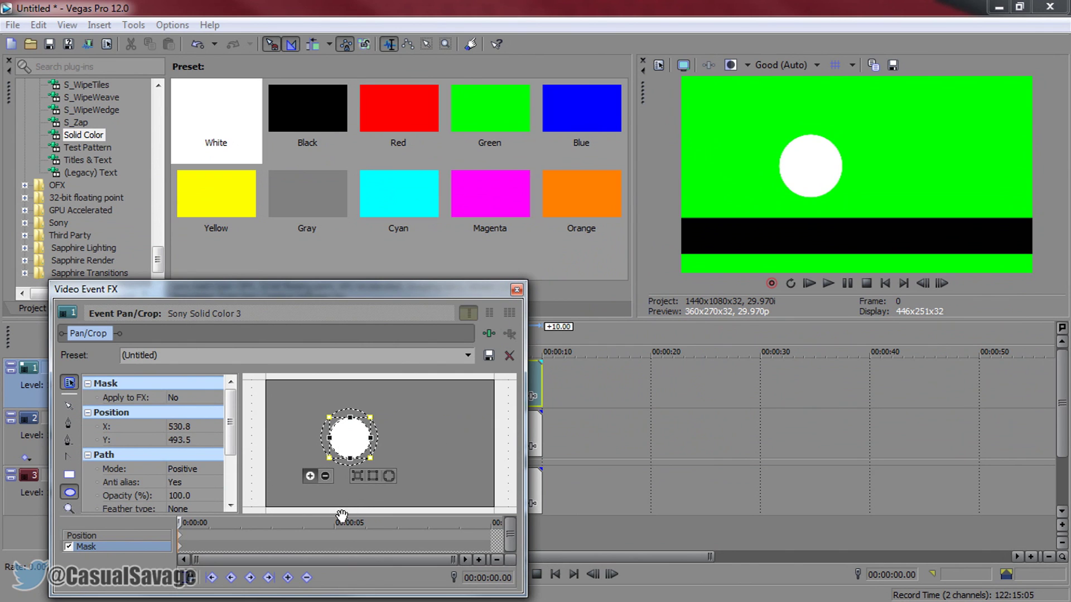
click(110, 537)
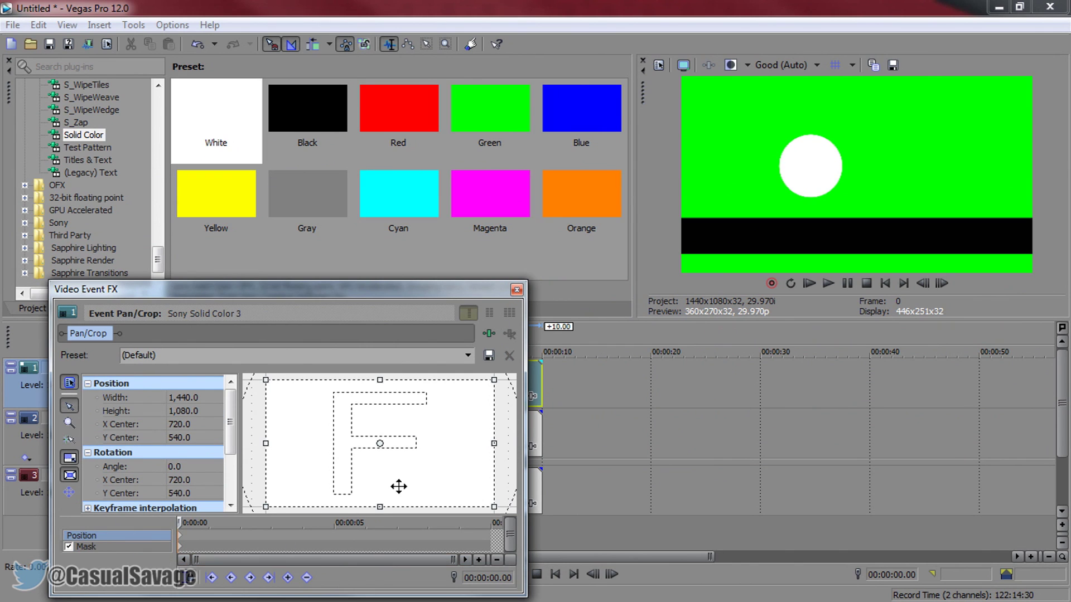
click(516, 290)
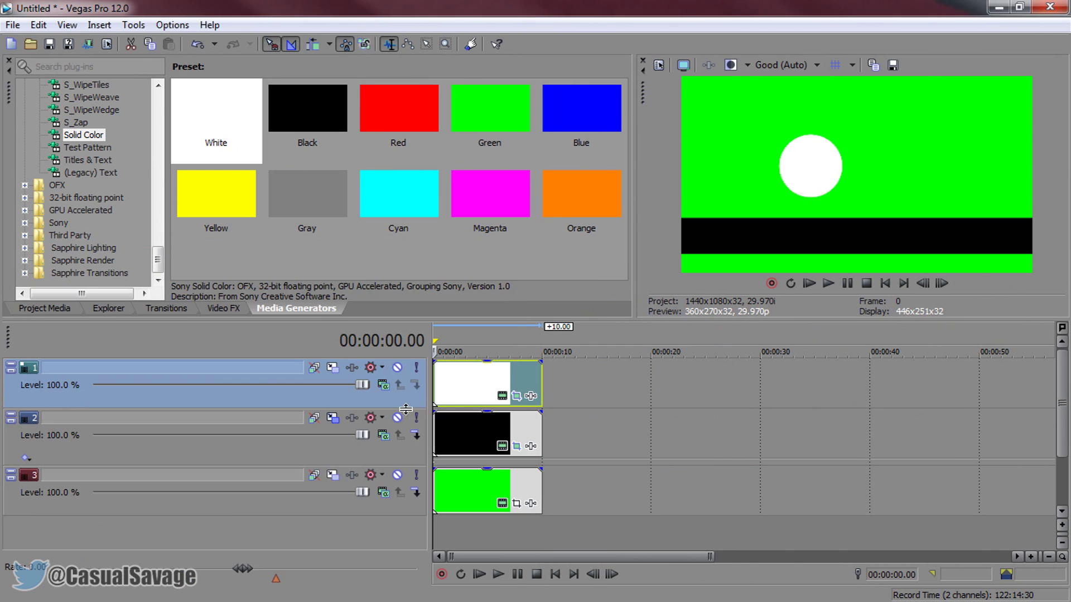
Step: Move the white circle onto the left end of the black bar with Track Motion, at about X -335, Y -371
click(342, 380)
drag(485, 377, 453, 401)
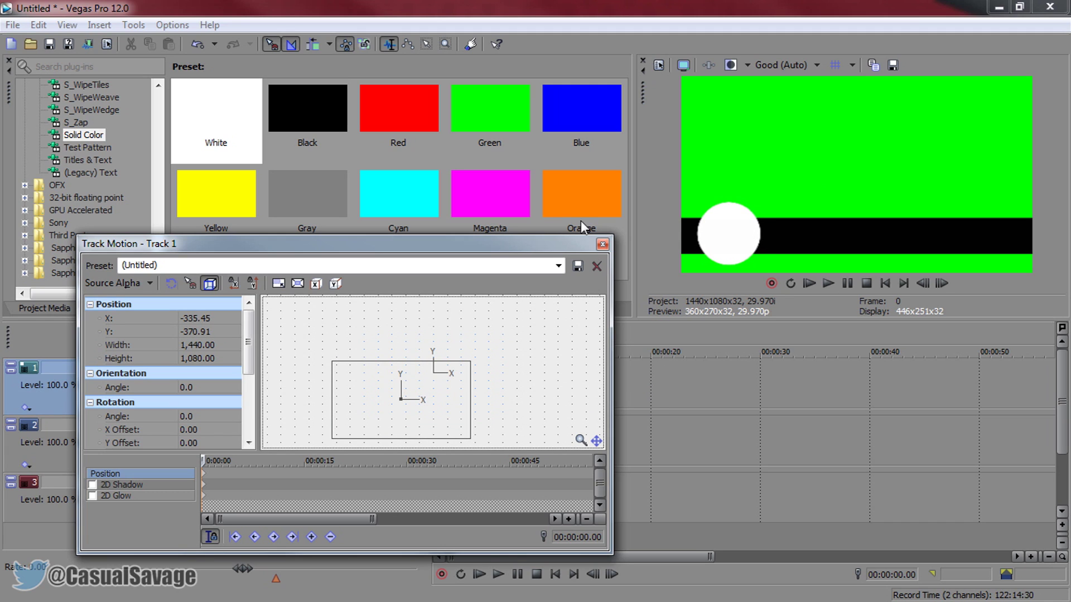
click(601, 244)
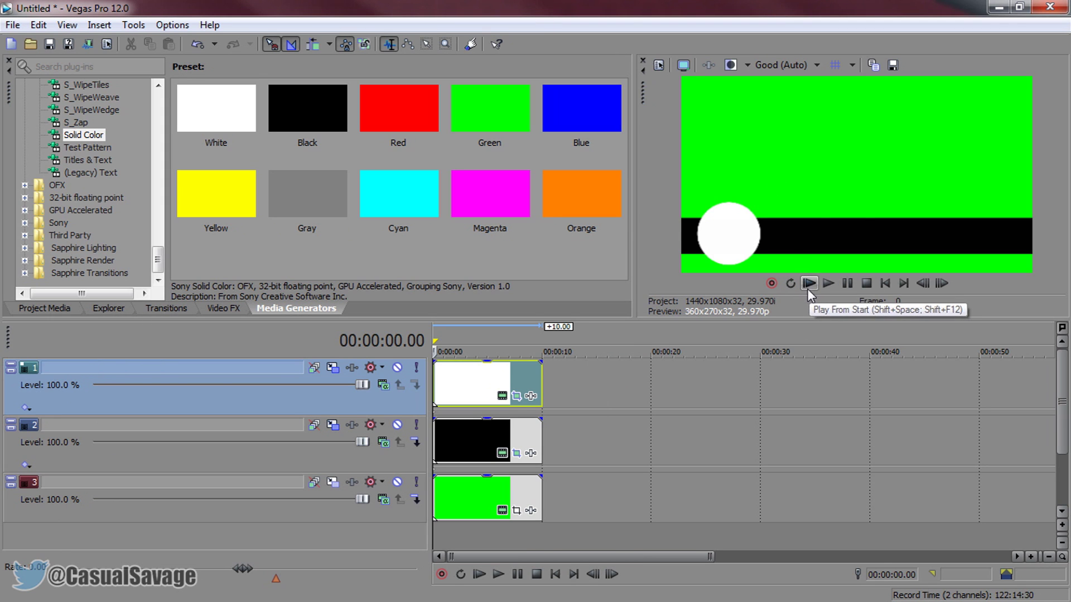
Step: Import Twitter_logo.png into the project media and place it on a new top track, starting at about 2 seconds
click(827, 284)
click(847, 284)
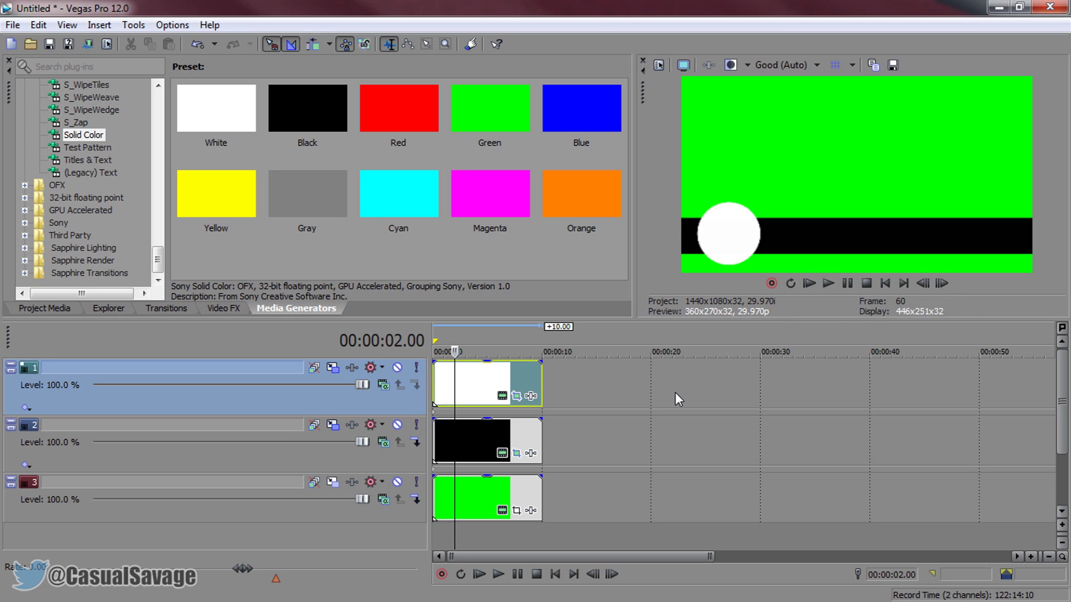
click(62, 307)
click(574, 177)
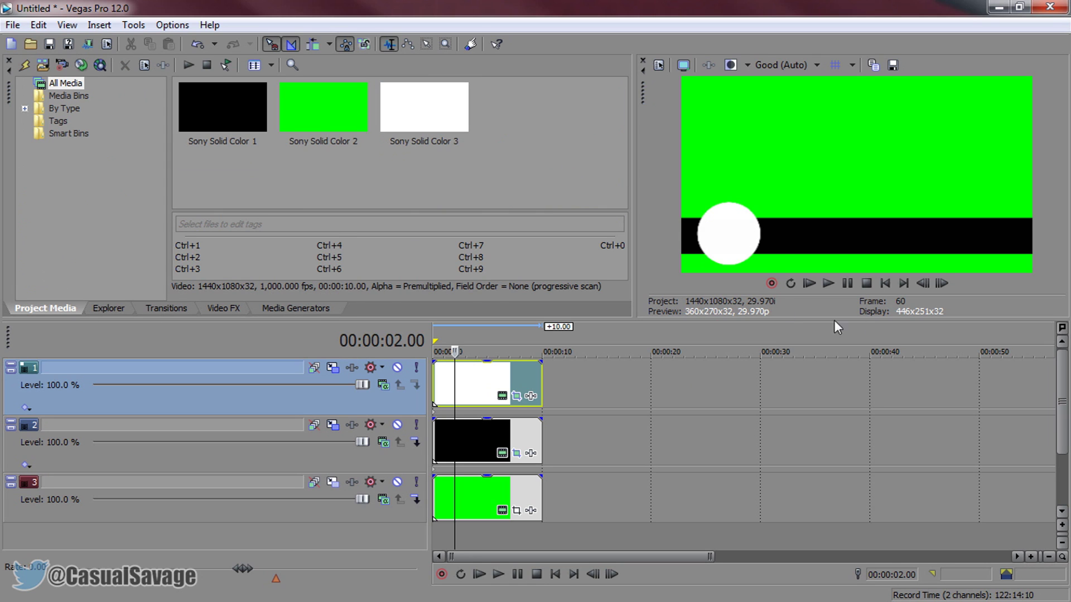
drag(401, 96, 518, 137)
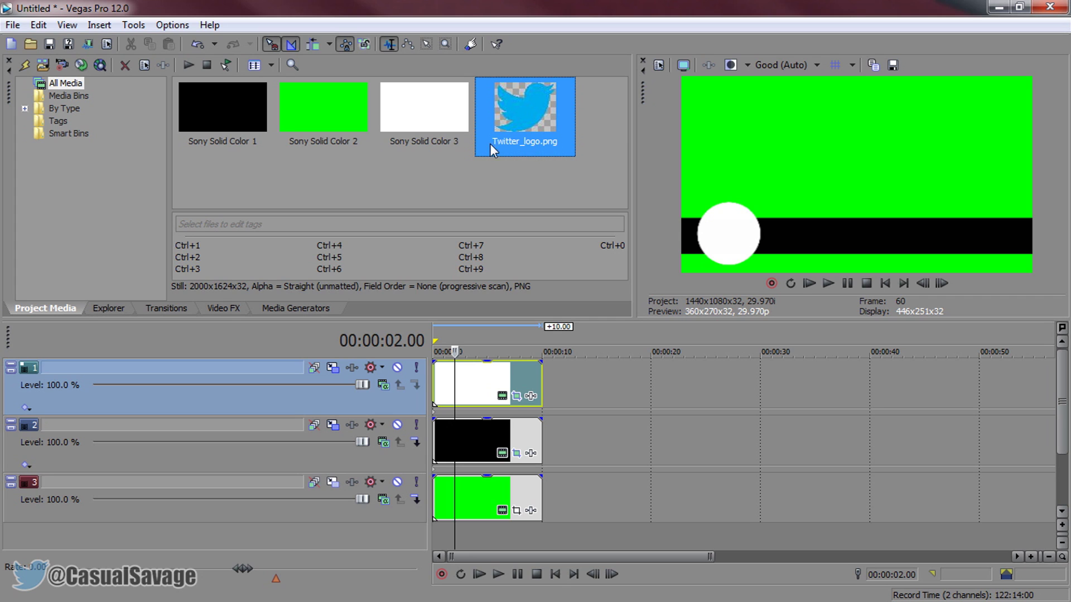
drag(512, 197, 533, 396)
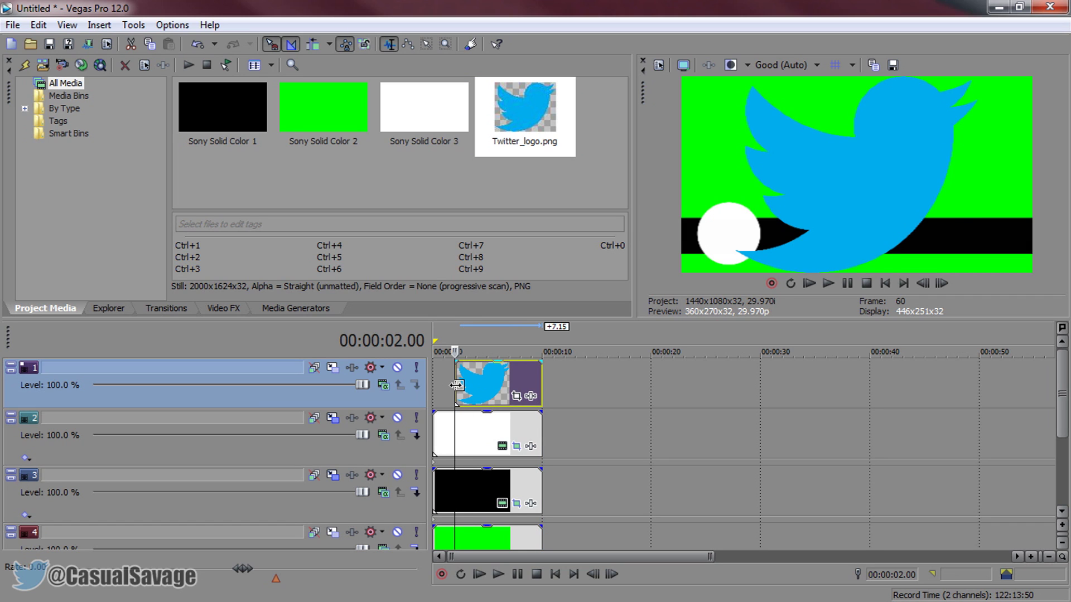
Step: Extend the start of the Twitter logo event back to the beginning of the timeline
drag(456, 389, 434, 389)
click(433, 389)
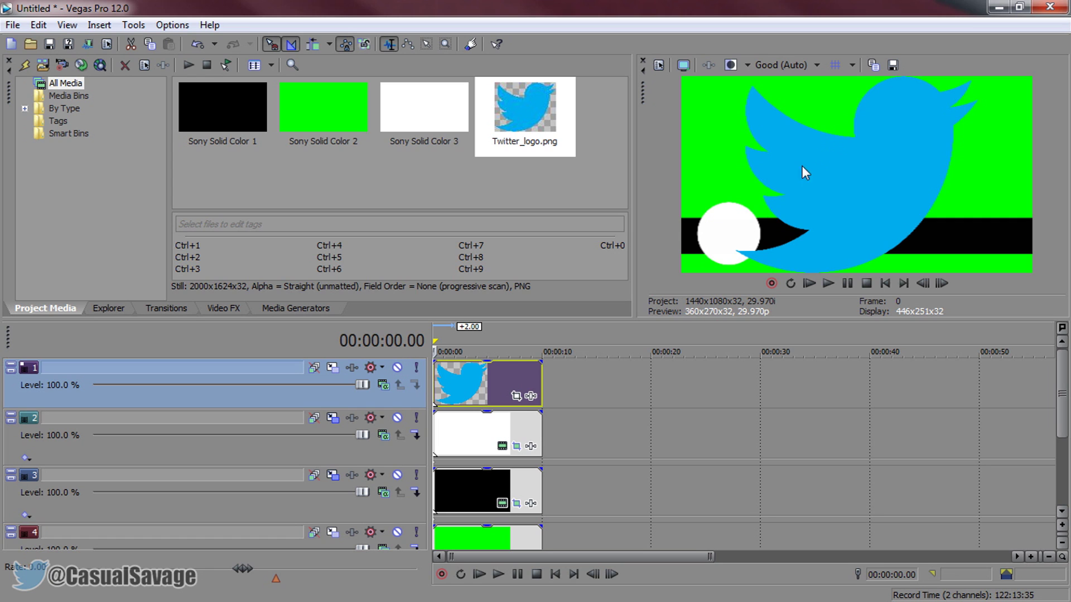
Step: Shrink the Twitter logo to about 274 × 205 with Track Motion and centre it on the white circle at about X -520, Y -337
click(333, 367)
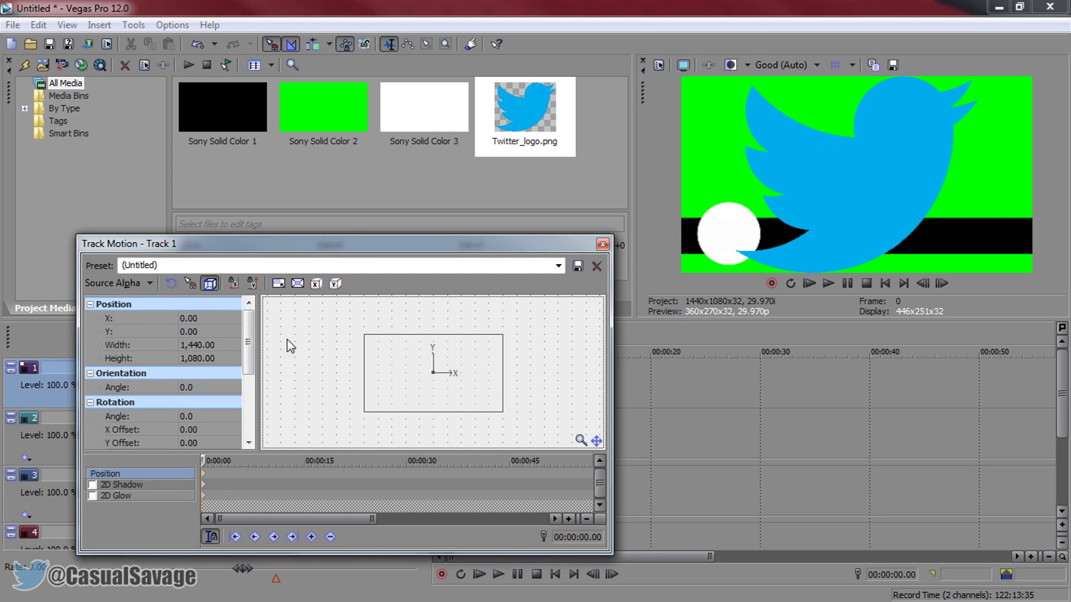
click(280, 287)
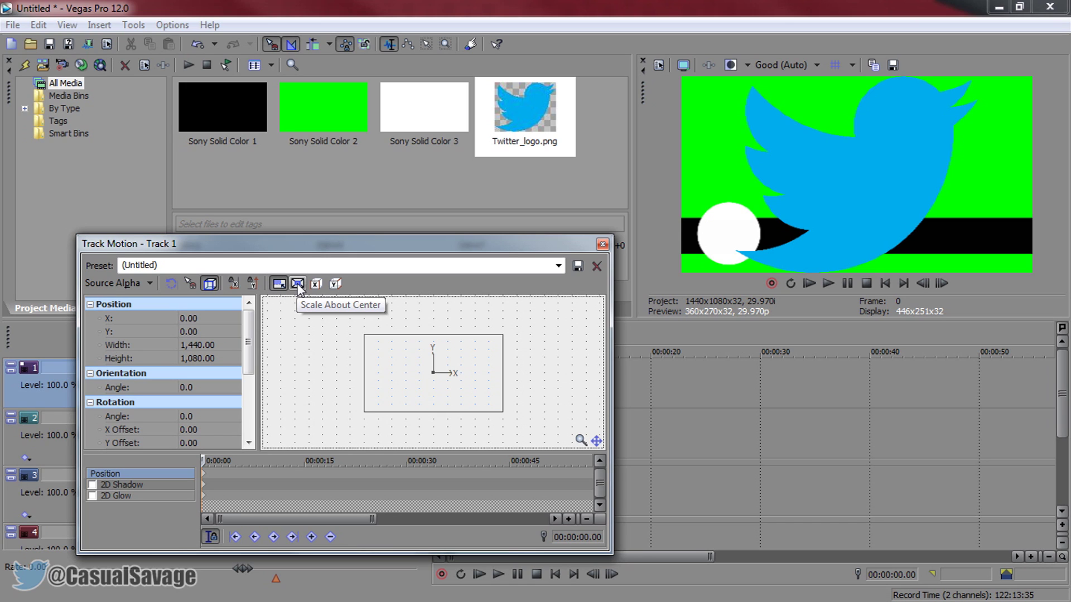
click(298, 285)
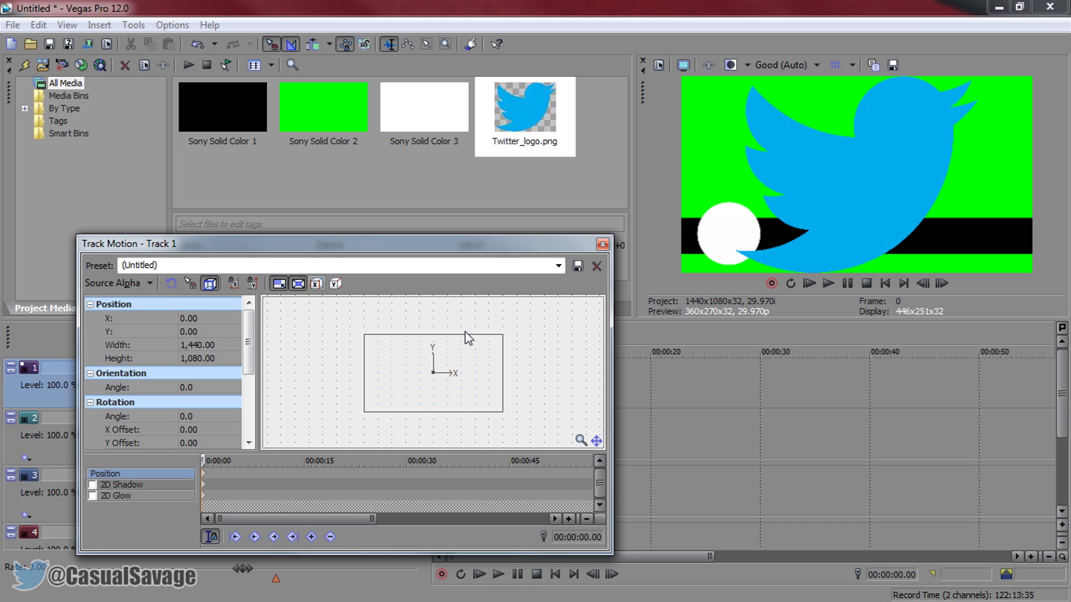
drag(502, 336, 394, 384)
scroll(413, 399, up, 5)
scroll(477, 389, down, 1)
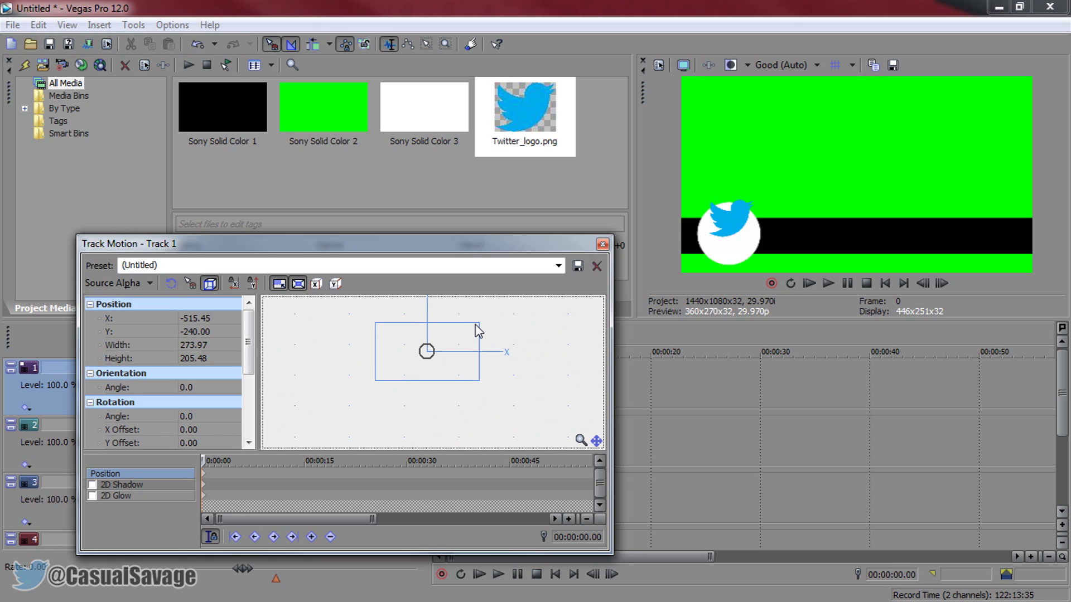
drag(463, 338, 455, 358)
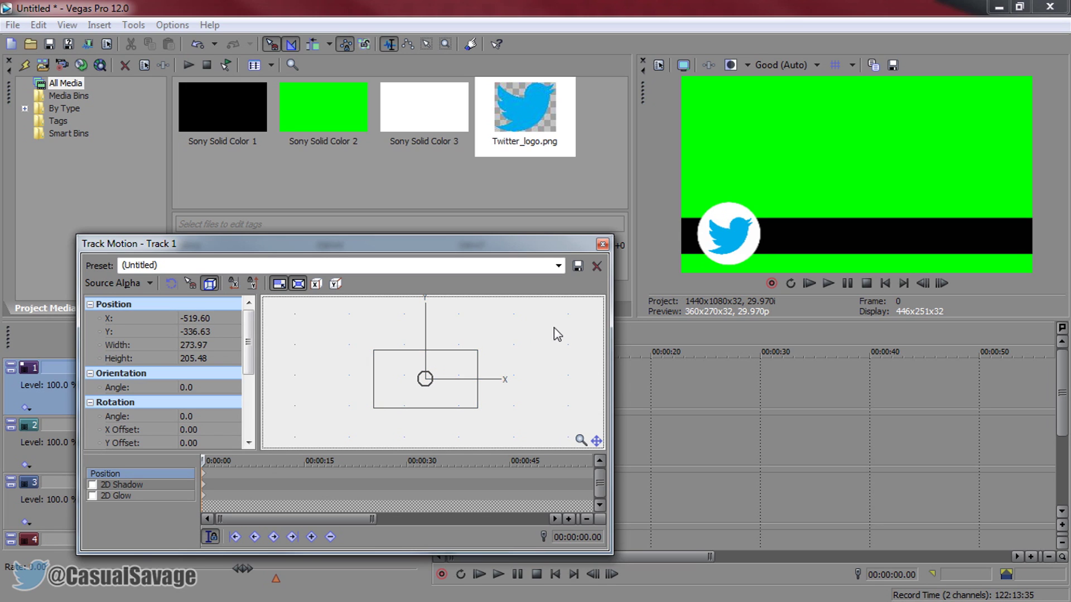
click(602, 244)
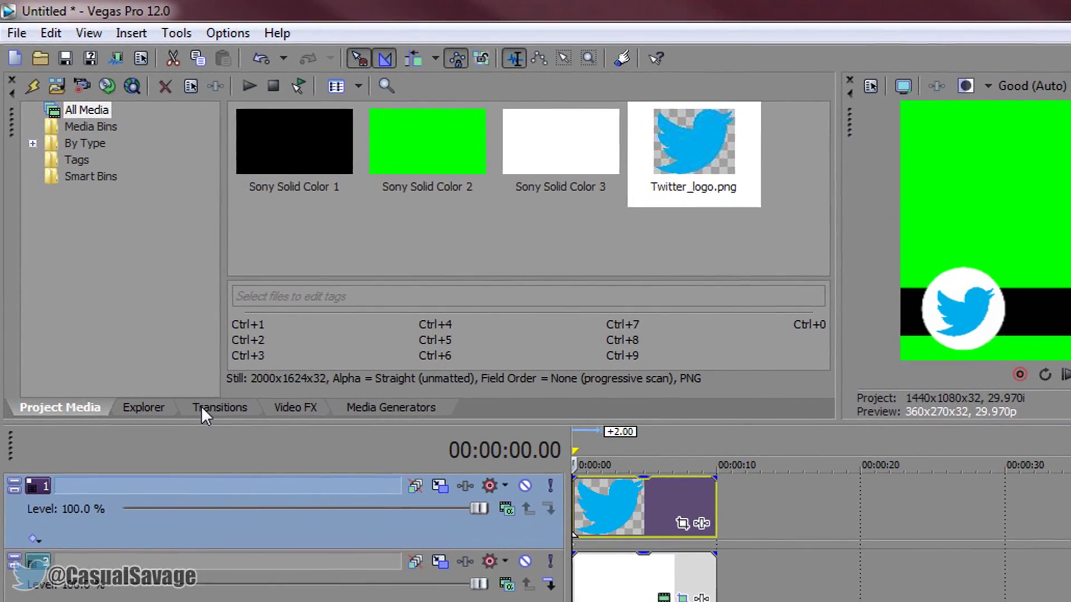
Step: Show the transitions library and look over the available window layouts
click(202, 406)
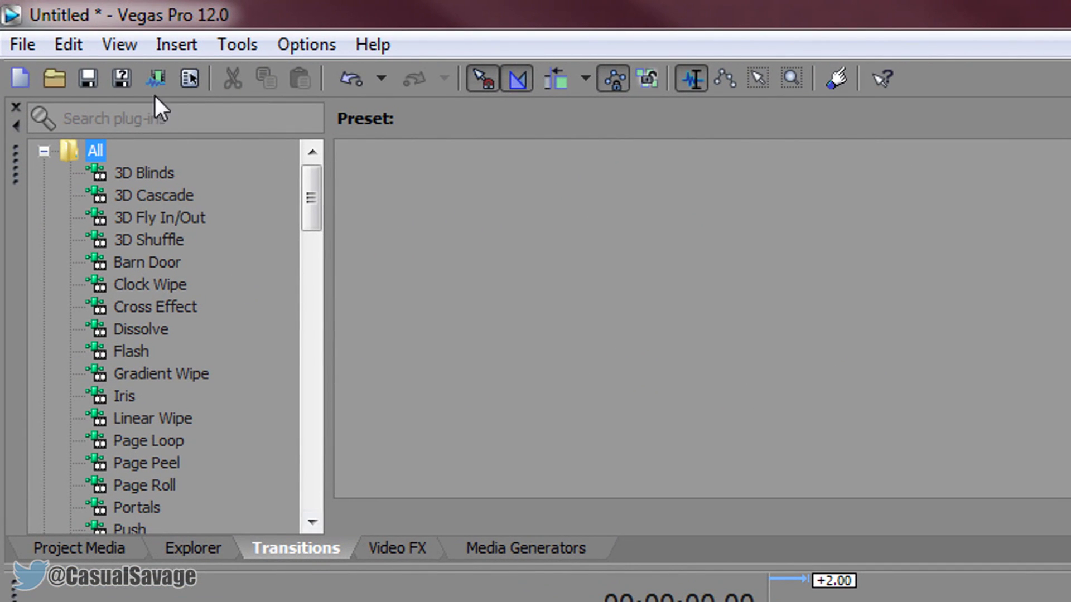
click(118, 49)
mouse_move(287, 122)
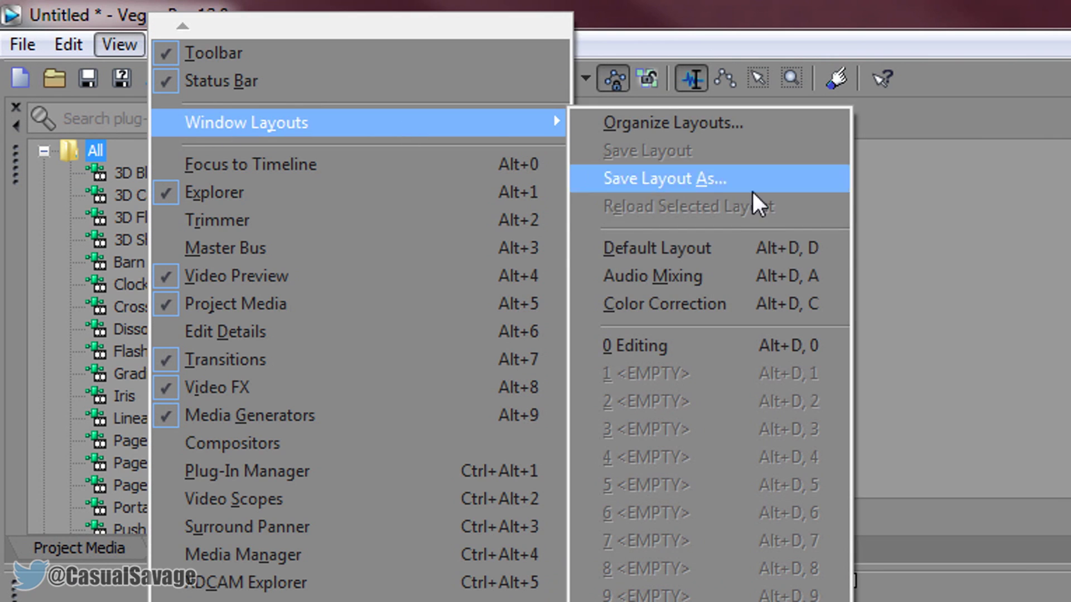
click(751, 249)
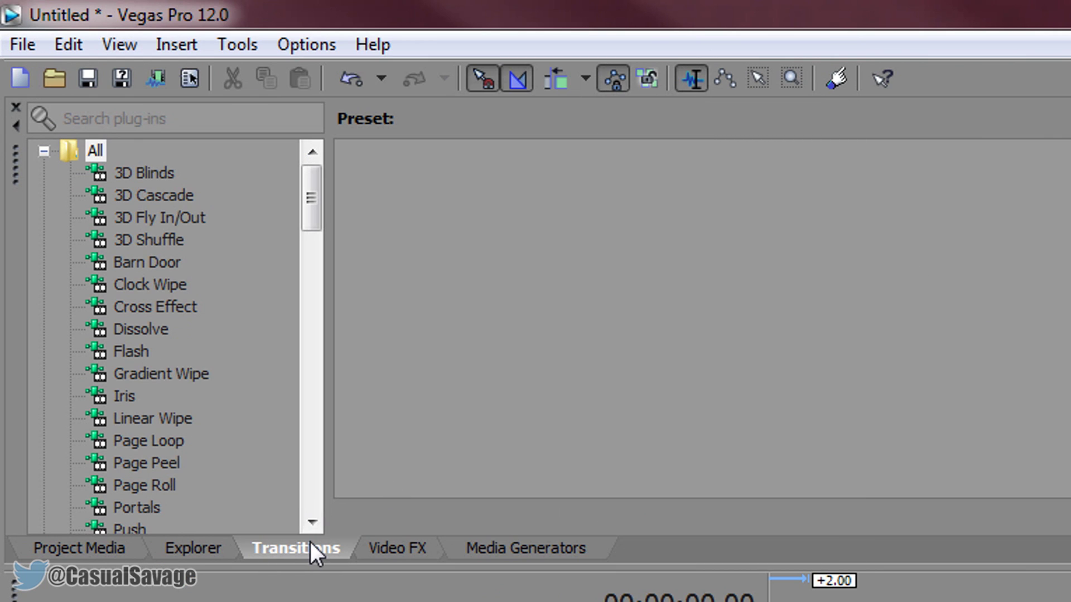
Step: Apply the default Iris transition to the starts of the Twitter logo and white circle events and preview the animation
click(125, 394)
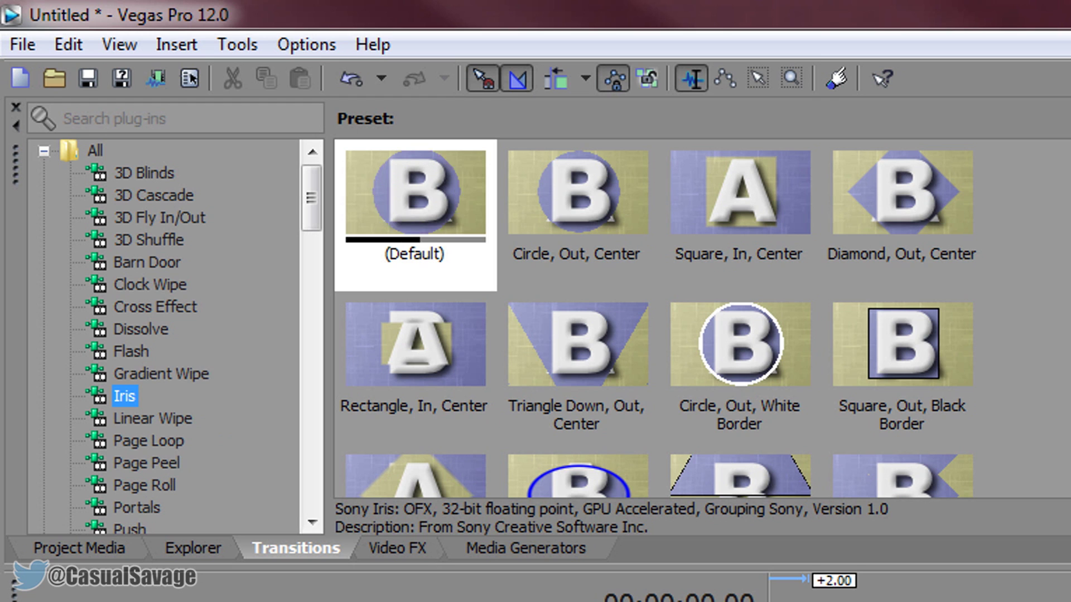
drag(453, 237, 784, 601)
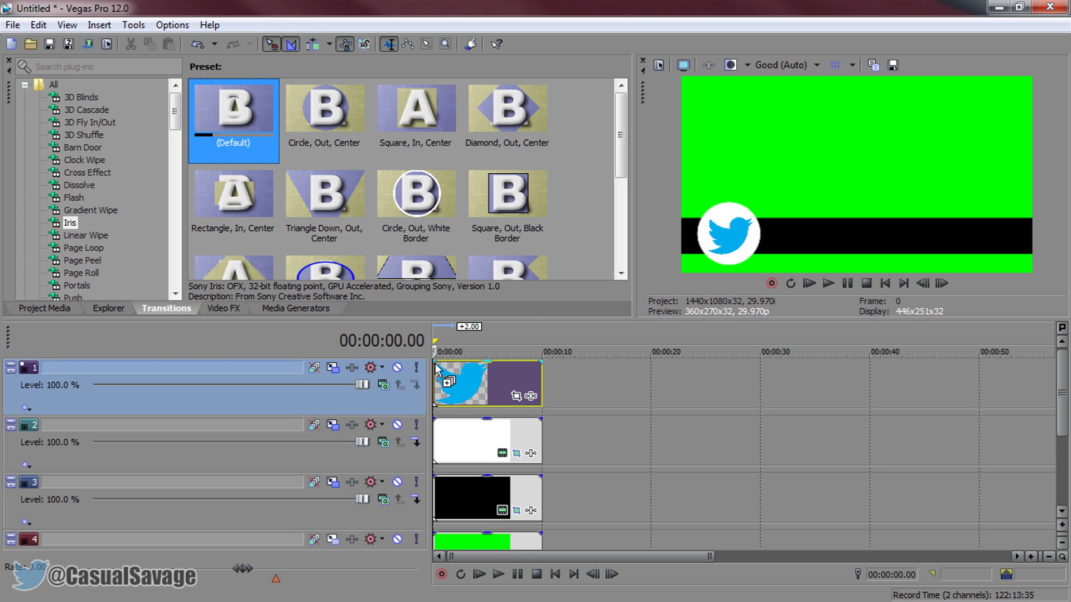
drag(435, 371, 435, 371)
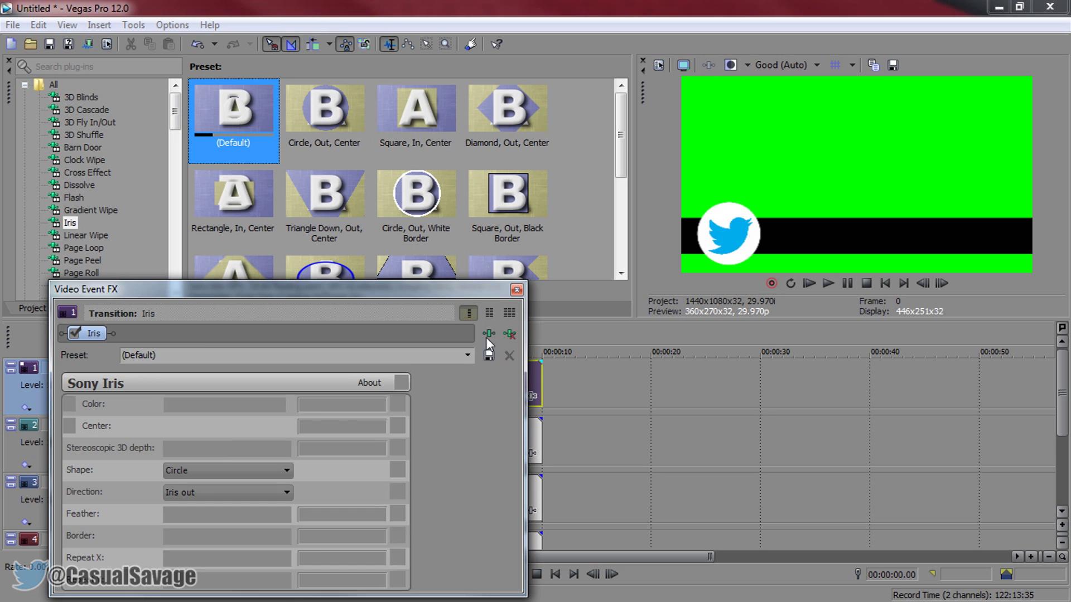
click(512, 246)
drag(435, 413, 435, 429)
click(524, 279)
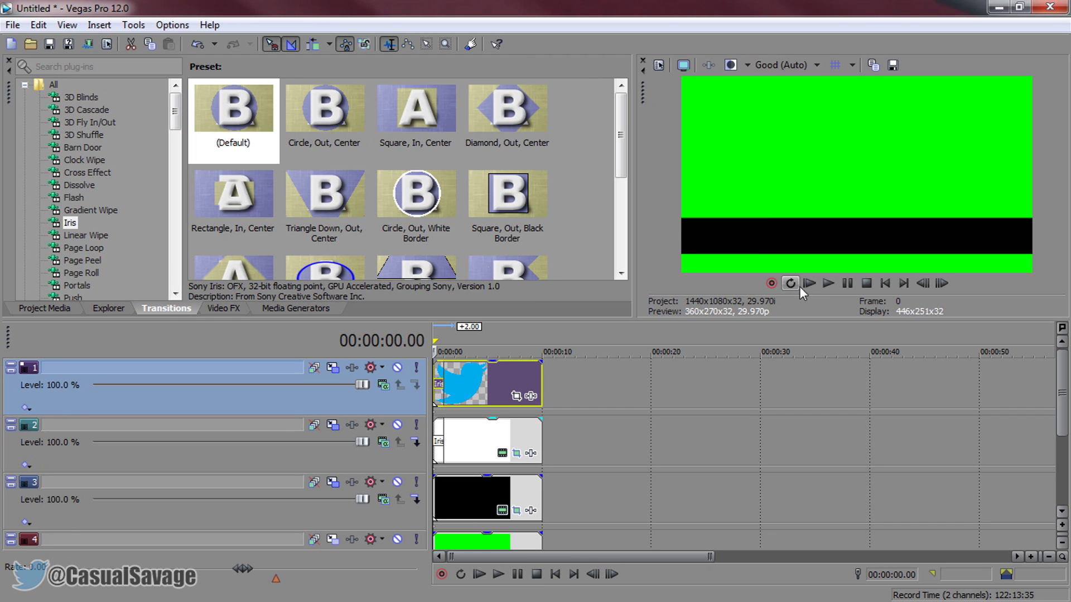
click(850, 286)
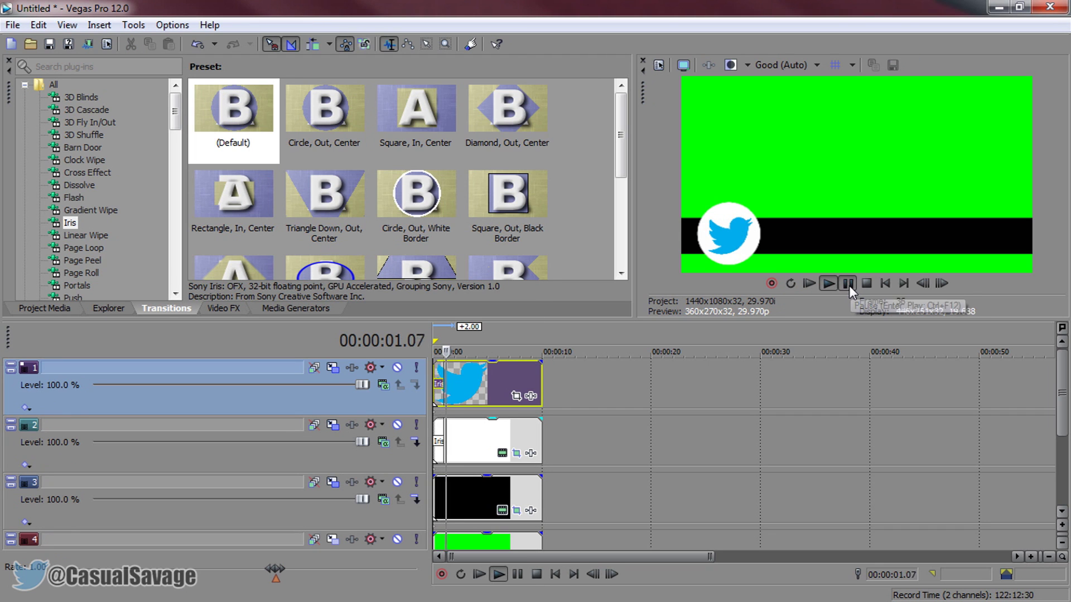
click(847, 284)
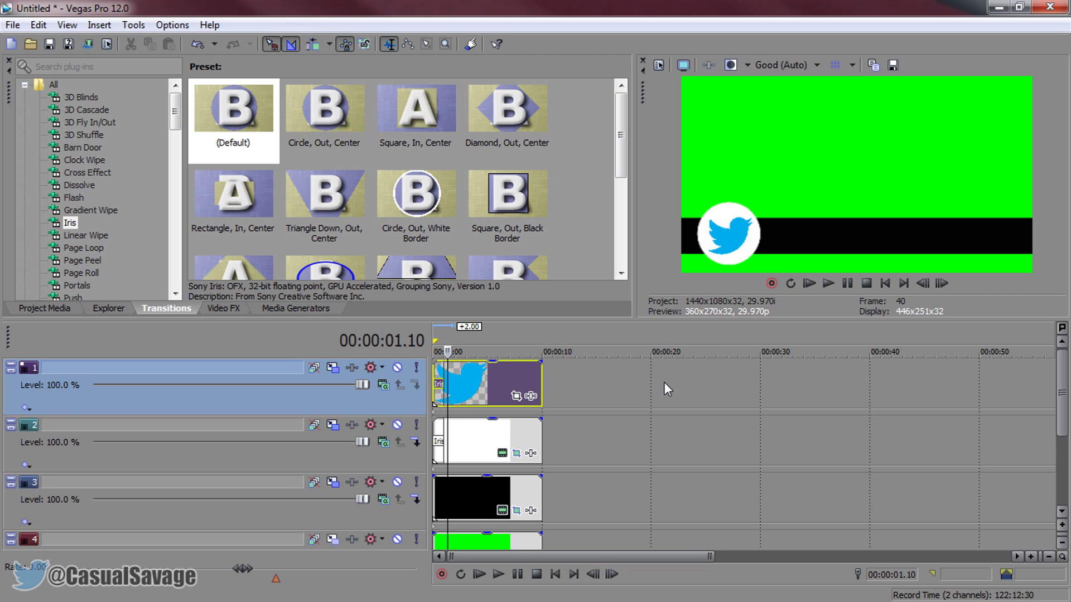
Step: Apply the Linear Left-Right Gradient Wipe to the start of the black bar event and preview it
click(439, 497)
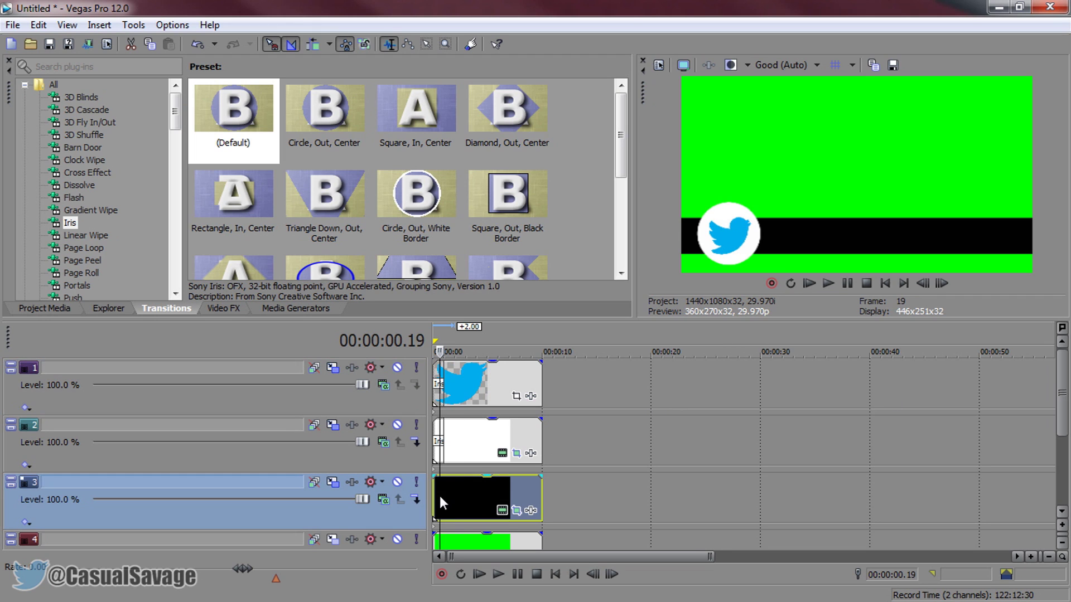
click(434, 495)
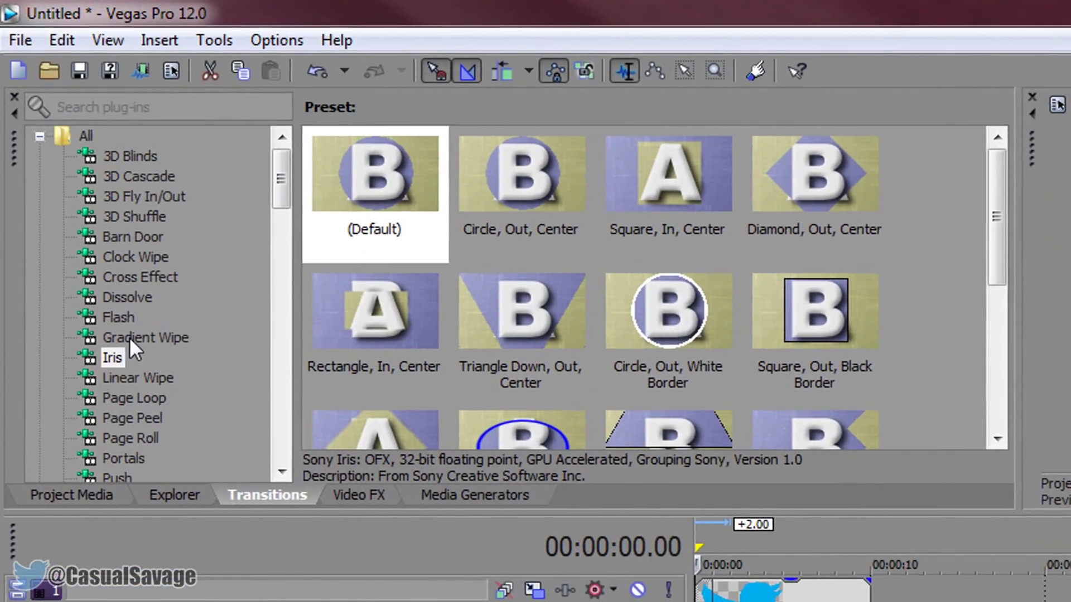
click(117, 219)
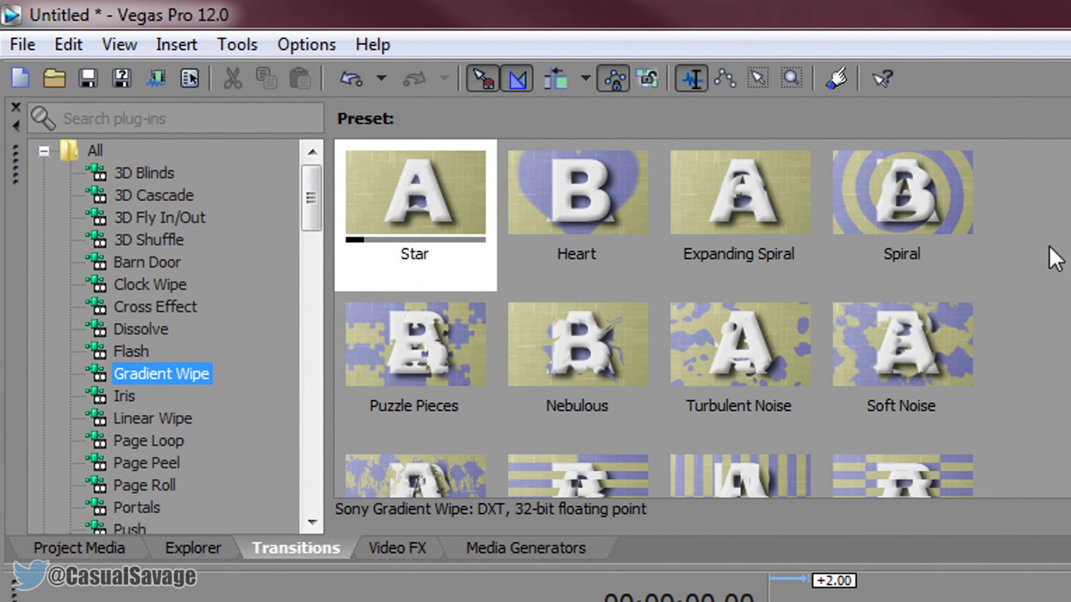
scroll(654, 320, down, 2)
scroll(566, 410, up, 1)
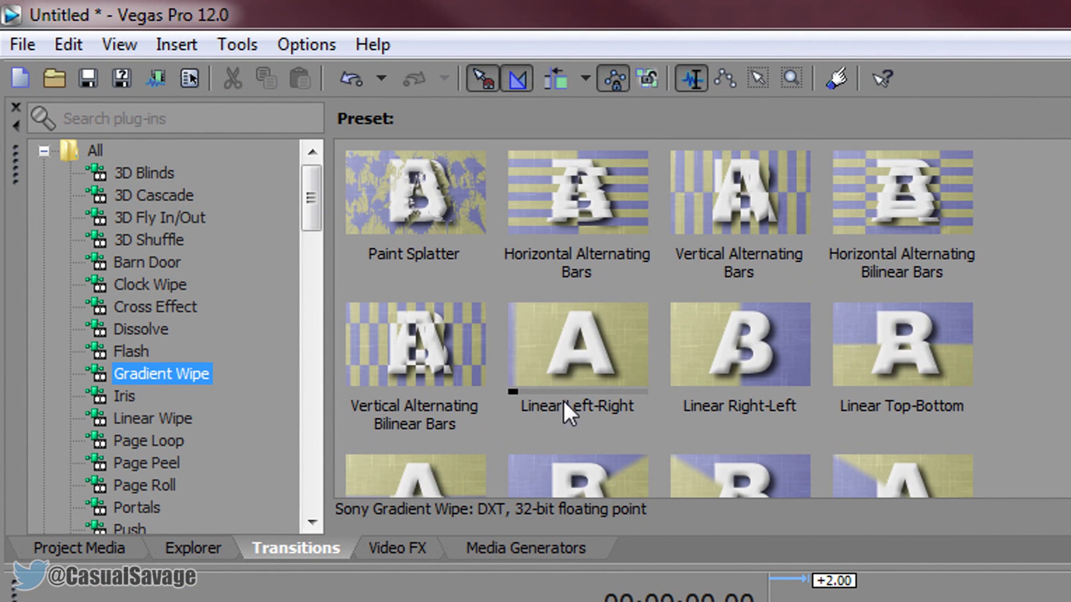
click(563, 344)
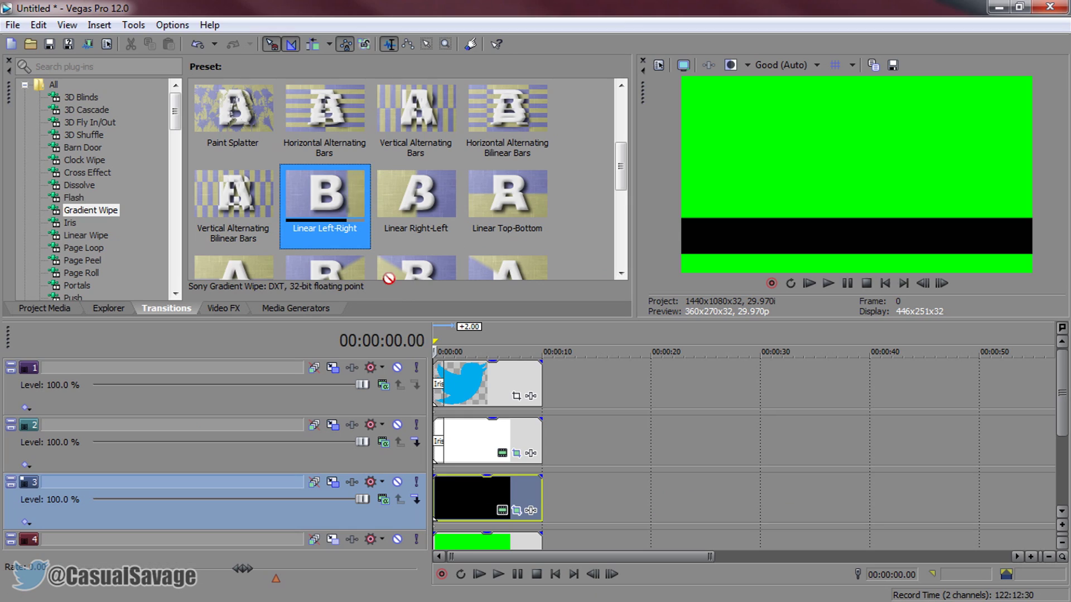
drag(564, 343, 446, 488)
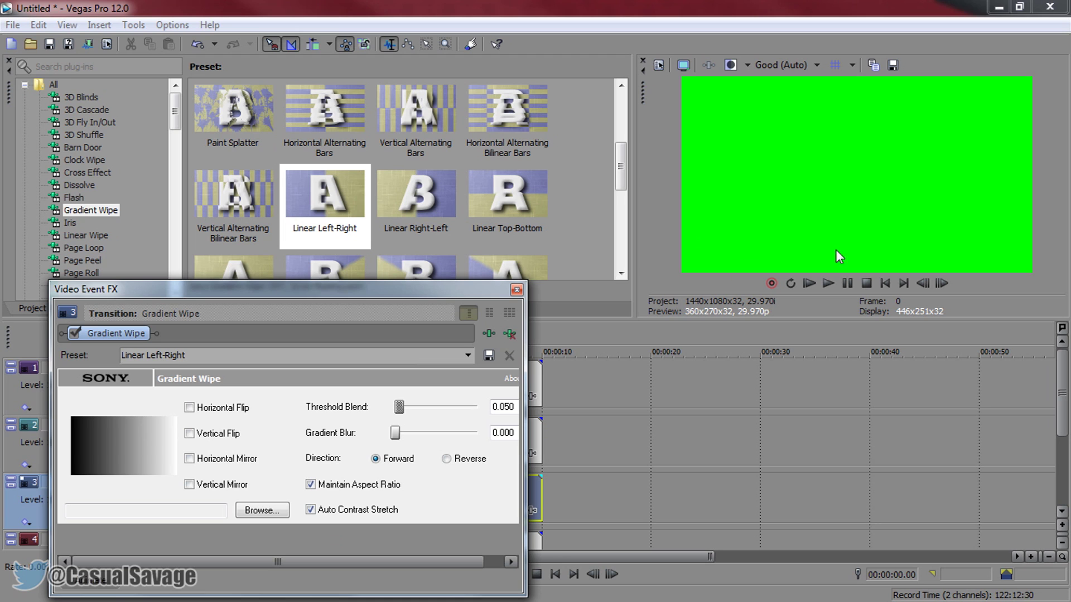
click(516, 291)
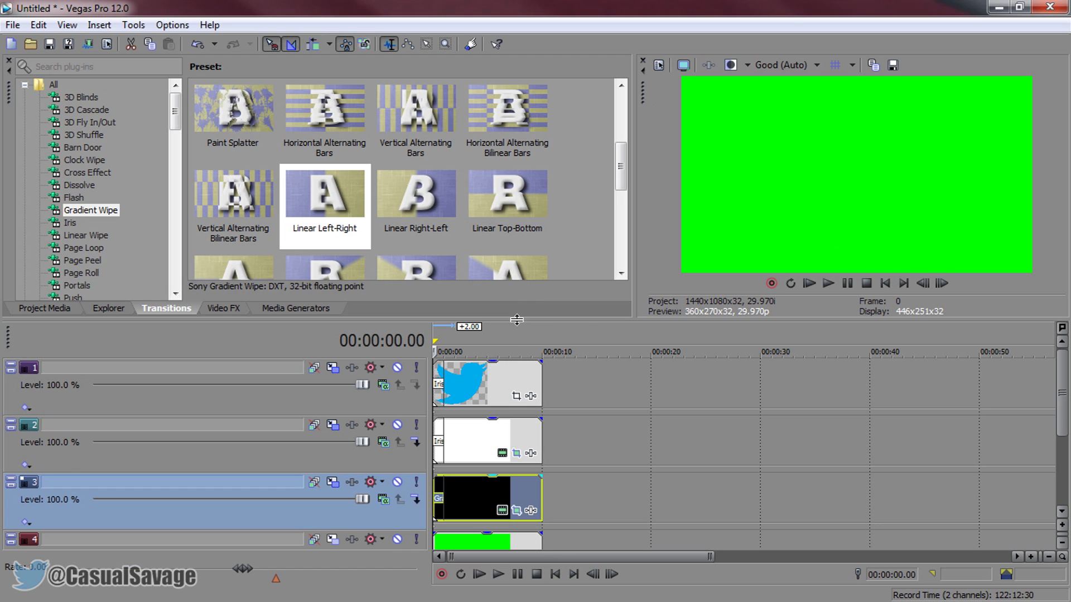
click(815, 283)
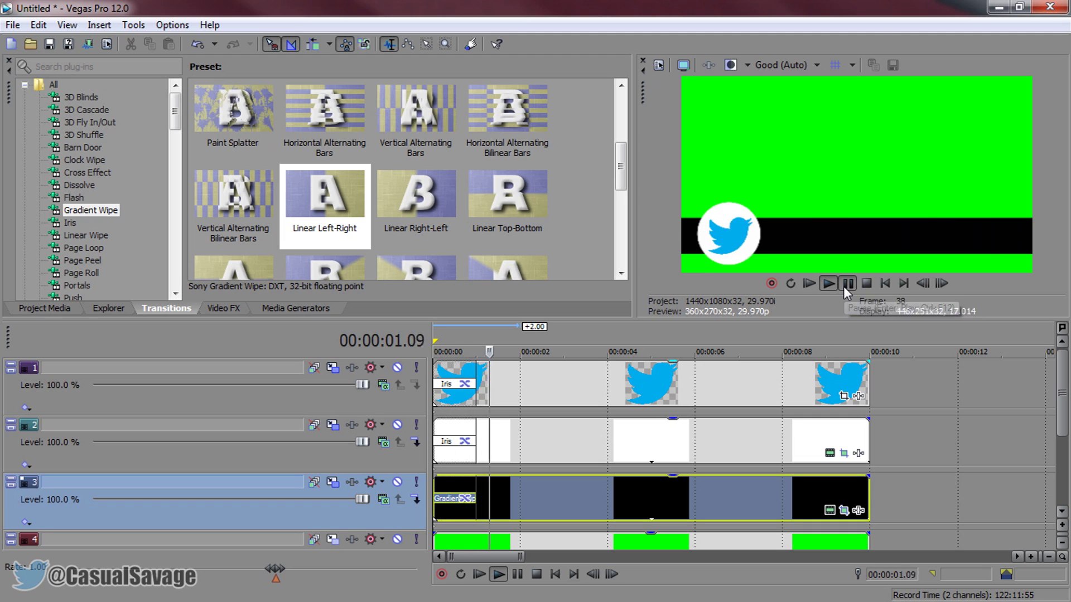
click(844, 285)
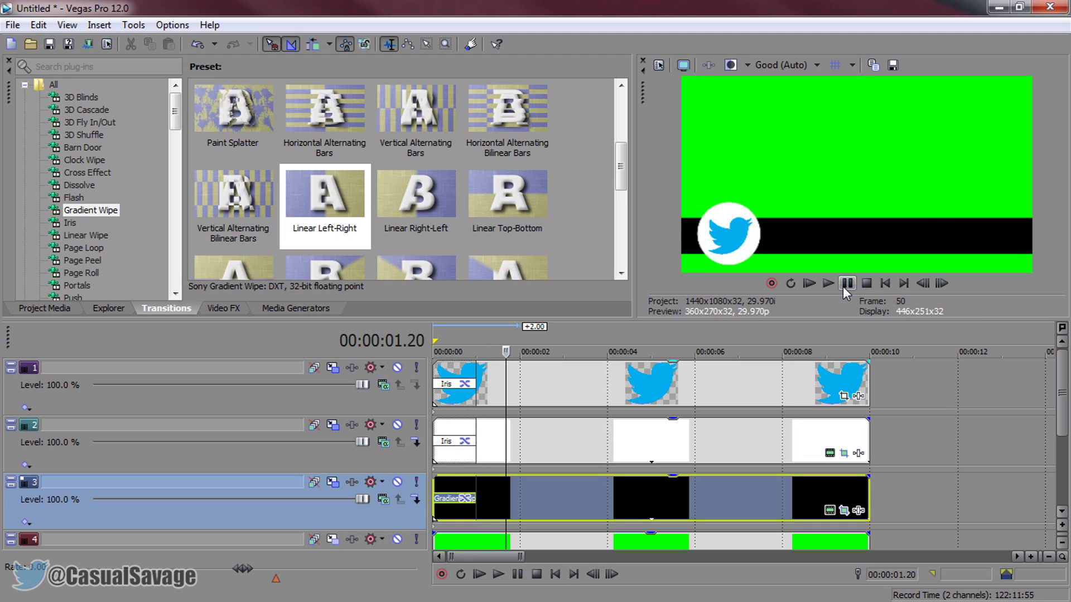
Step: Try lengthening the black bar's Gradient Wipe to about 2.8 seconds and play it back
mouse_move(1063, 413)
mouse_down()
mouse_move(1064, 441)
mouse_move(1063, 413)
mouse_up()
click(477, 497)
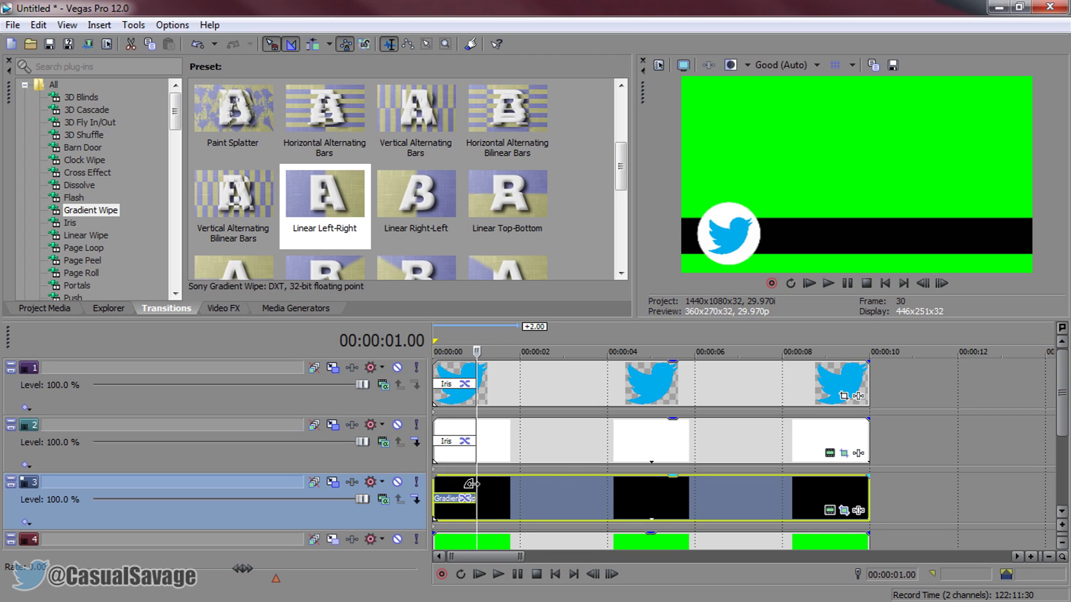
drag(469, 484, 552, 484)
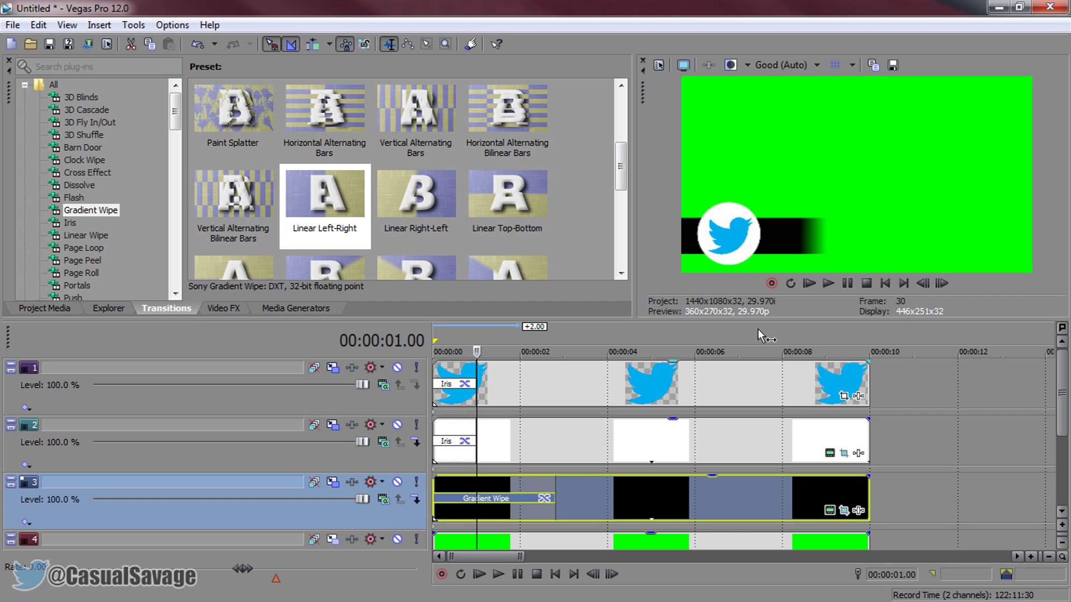
click(809, 284)
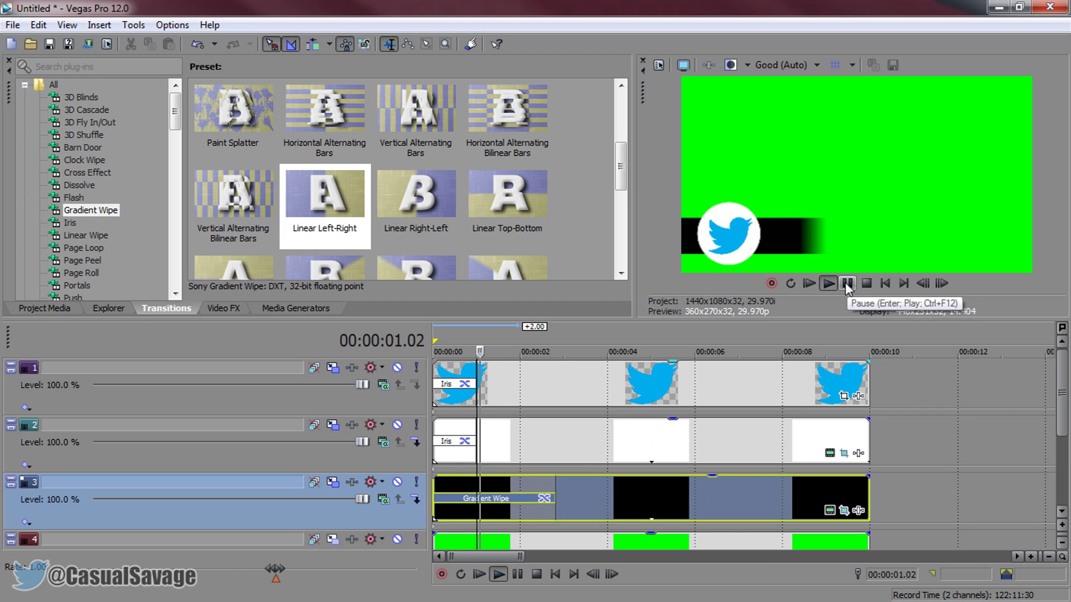
click(846, 283)
Step: Make the black bar event start at 00:00:00.27 with a Gradient Wipe of about one second and preview the result
drag(546, 502, 473, 503)
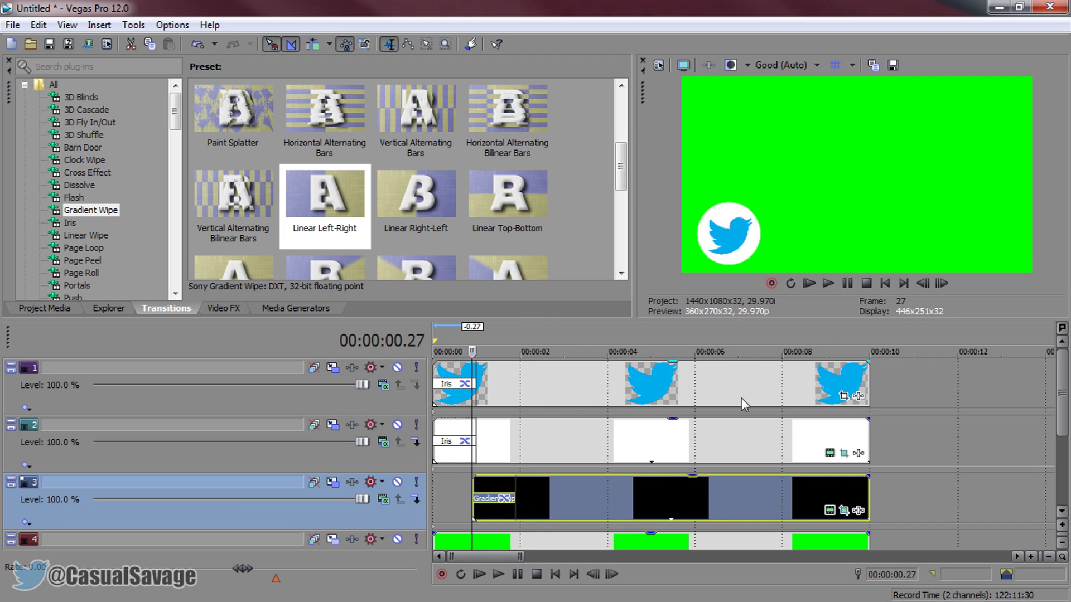
click(811, 283)
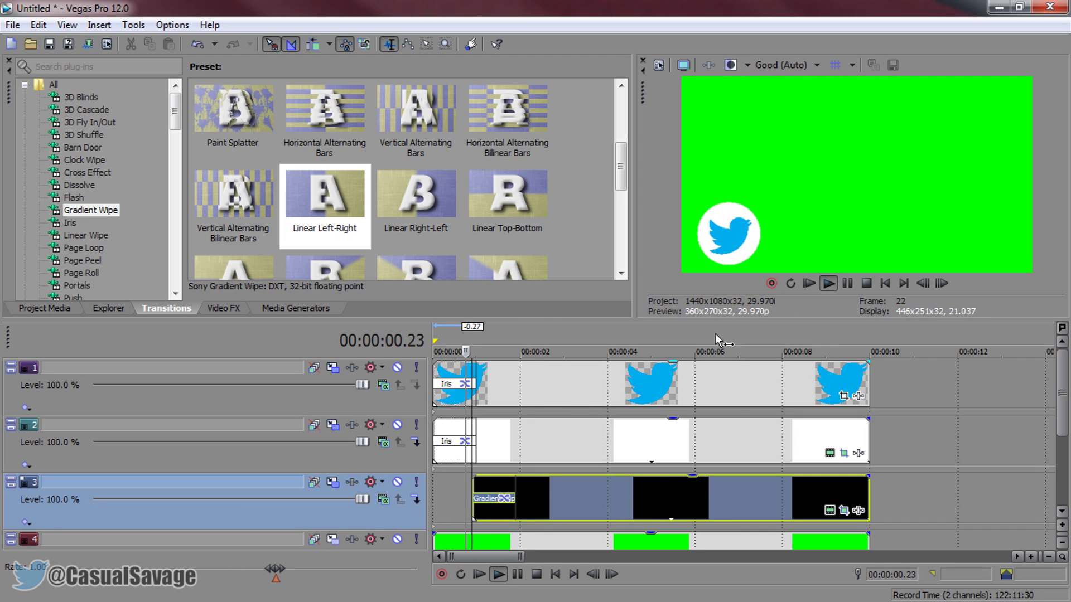
click(849, 284)
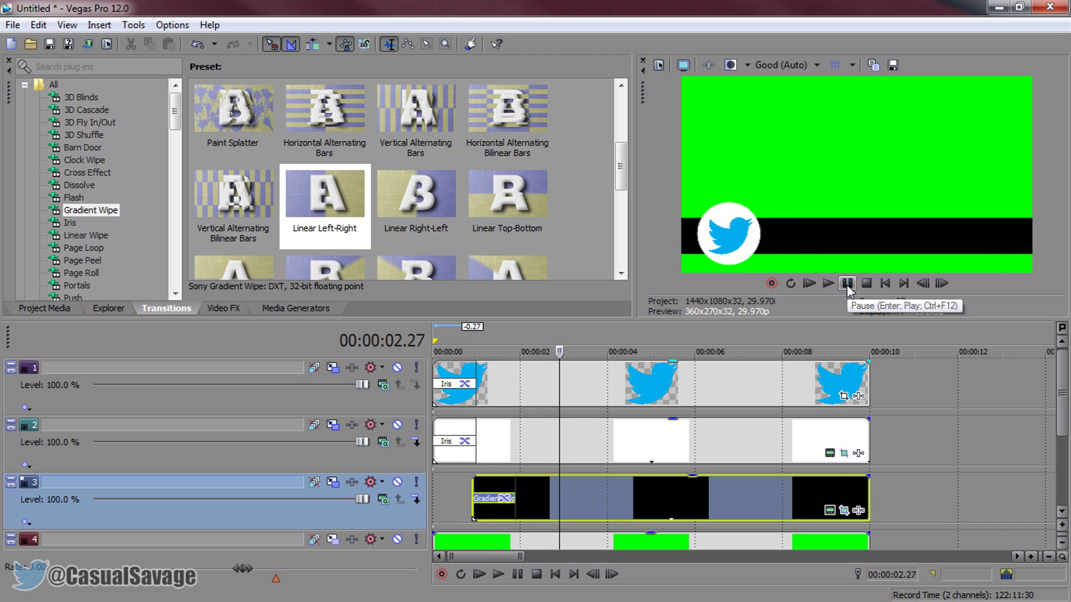
Step: Insert an empty video track above the Twitter logo track and add a timeline marker at 00:00:01.03
right_click(409, 413)
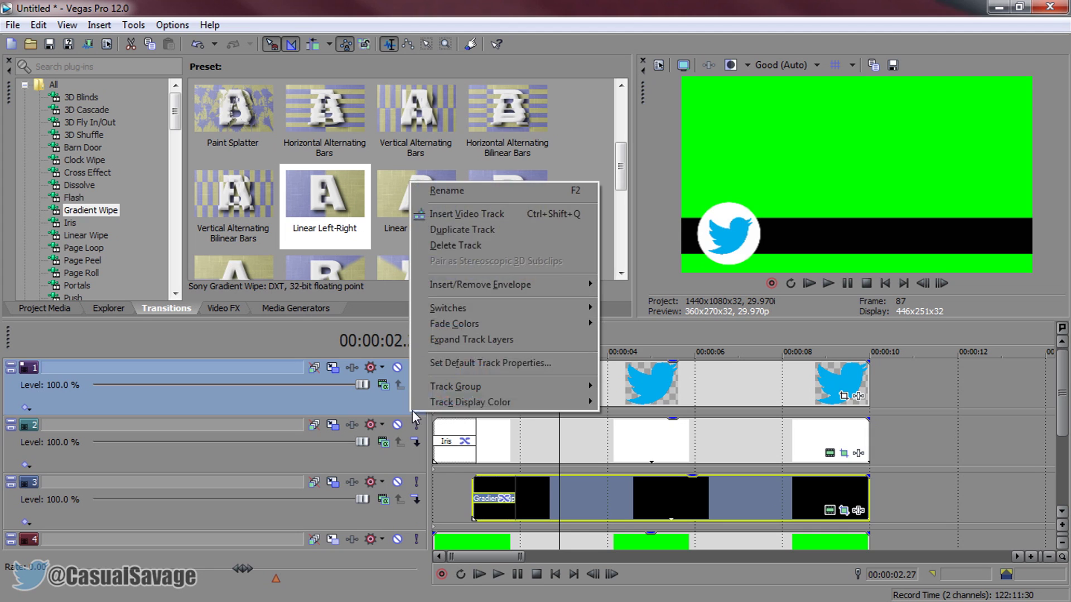
click(504, 216)
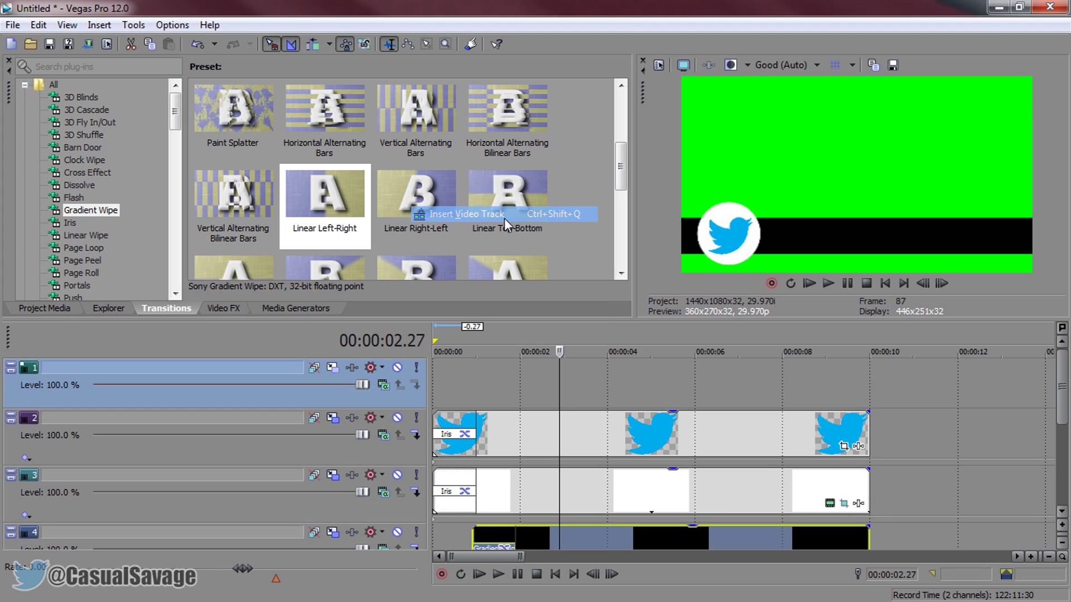
click(508, 502)
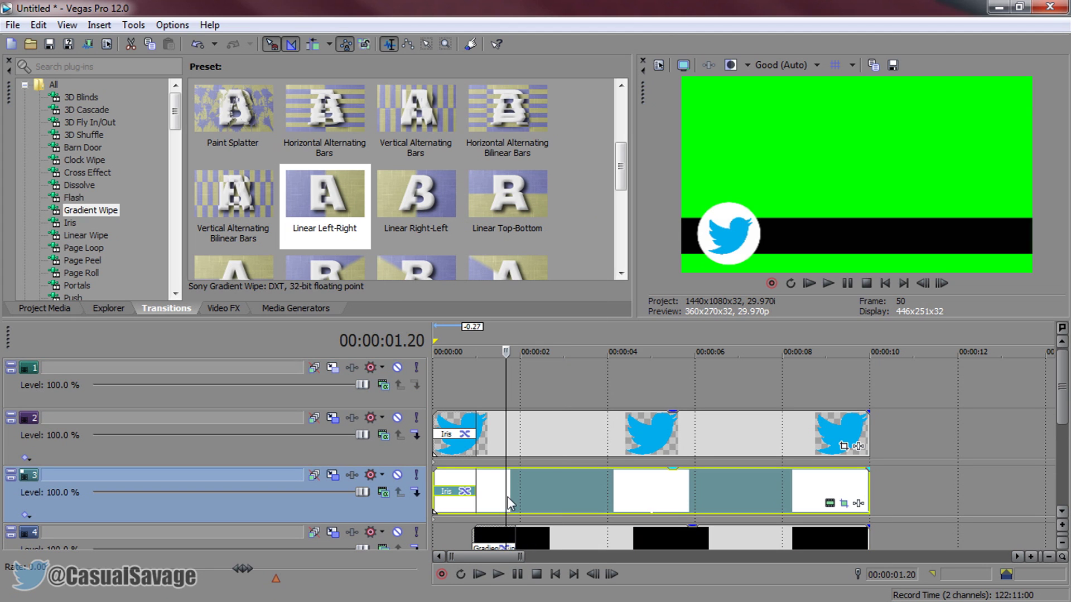
drag(507, 489, 480, 499)
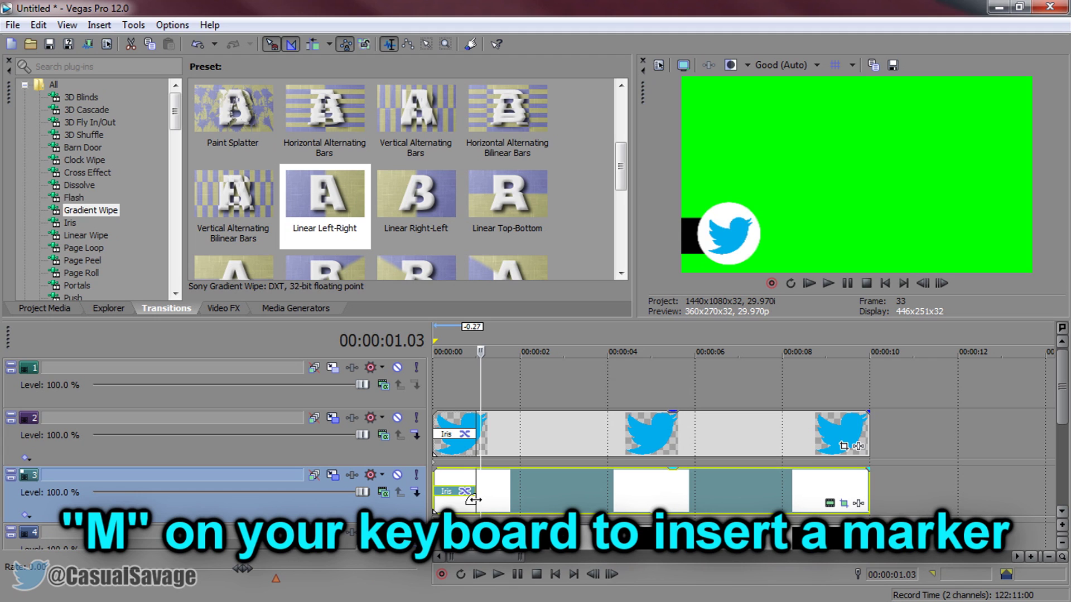
key(m)
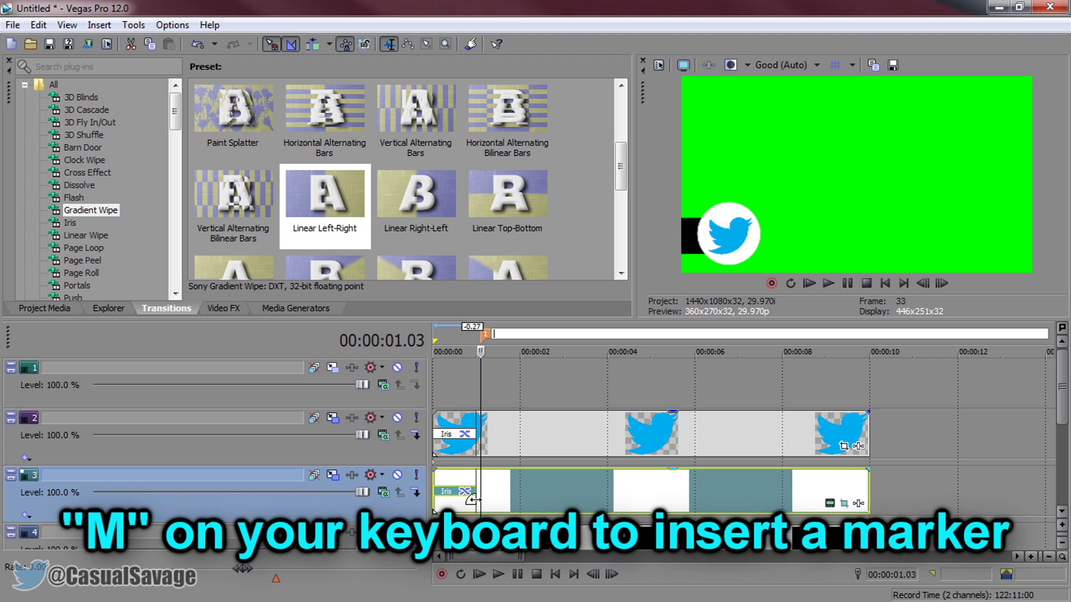
Step: Add a second timeline marker at 00:00:01.22 and return the cursor to the first marker at 00:00:01.03
click(485, 437)
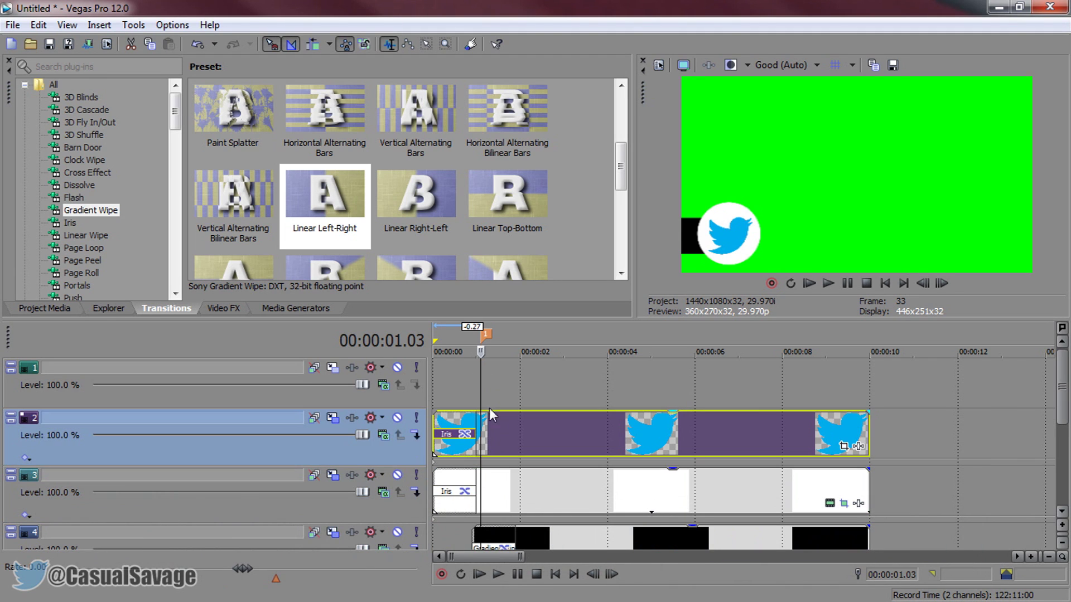
drag(482, 506, 507, 499)
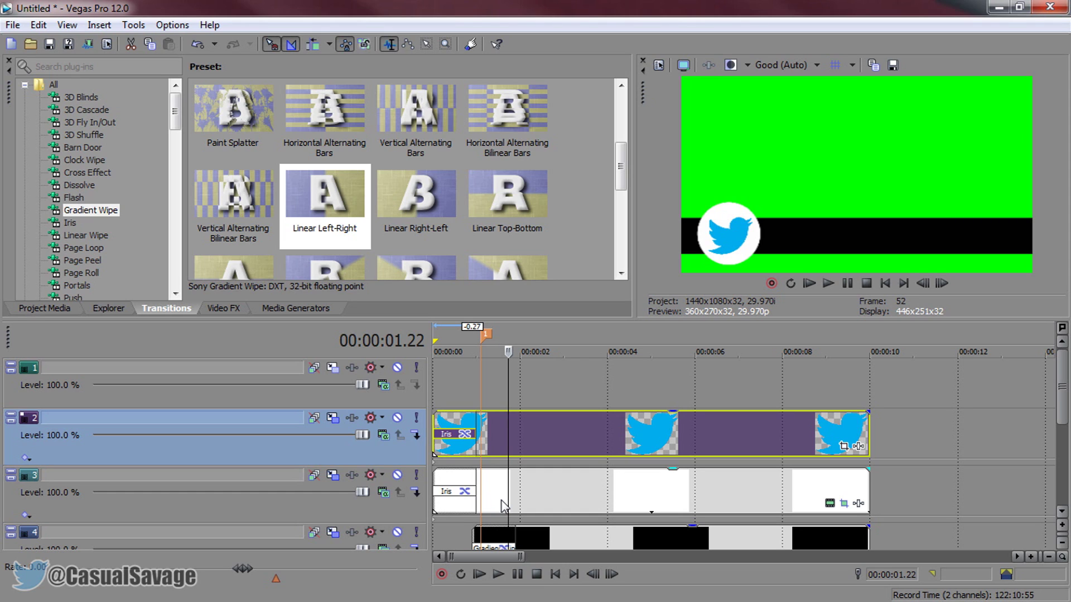
key(m)
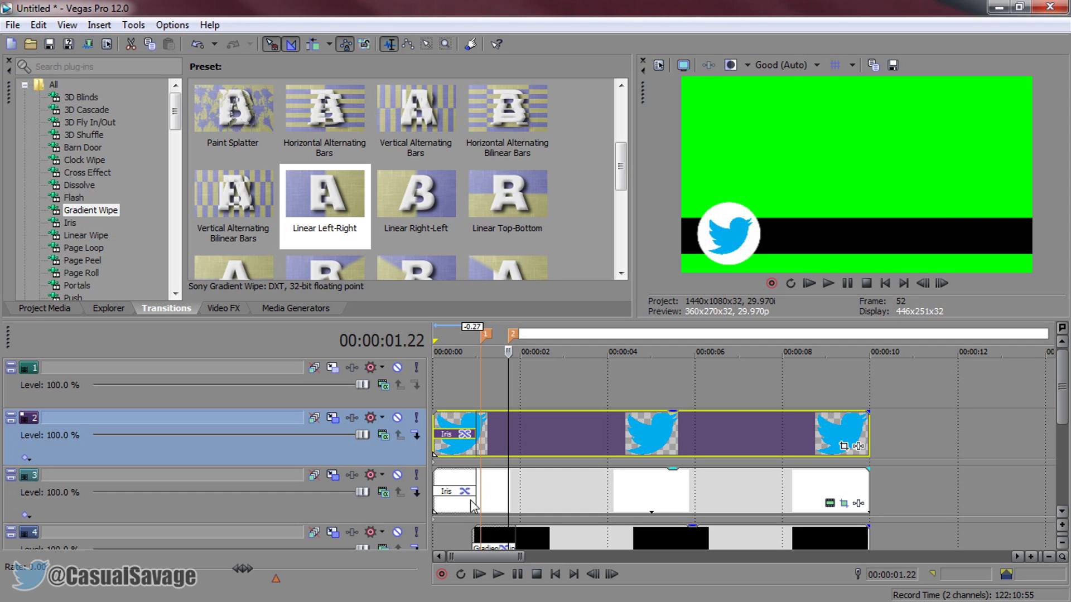
click(504, 500)
mouse_move(1062, 371)
mouse_down()
mouse_move(1066, 415)
mouse_move(1066, 390)
mouse_up()
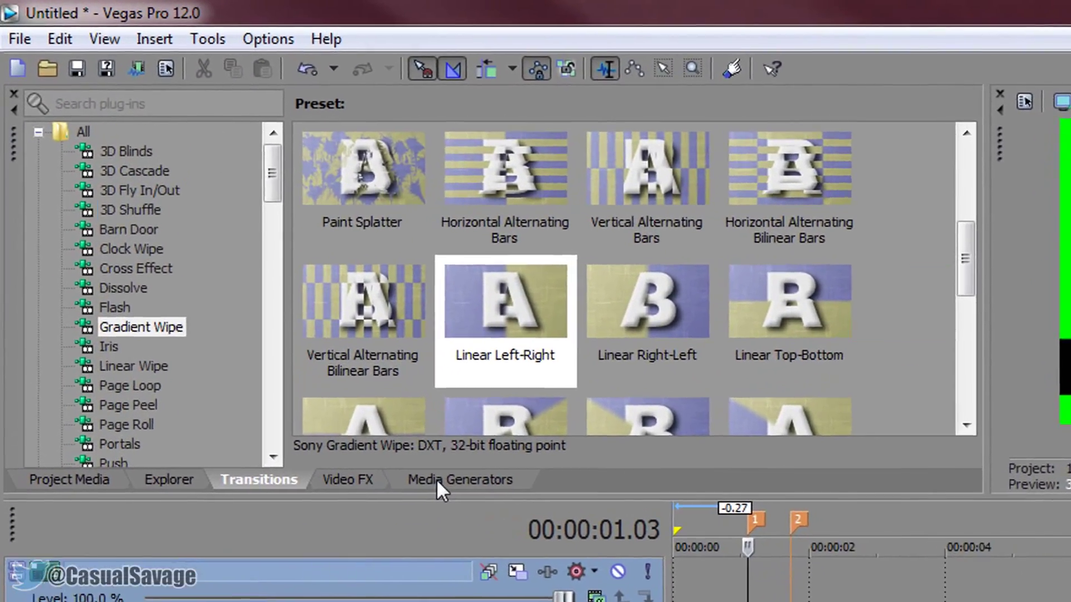
Step: Place the Default Text preset of the (Legacy) Text generator on the empty top track, starting at the first marker
click(350, 366)
click(161, 299)
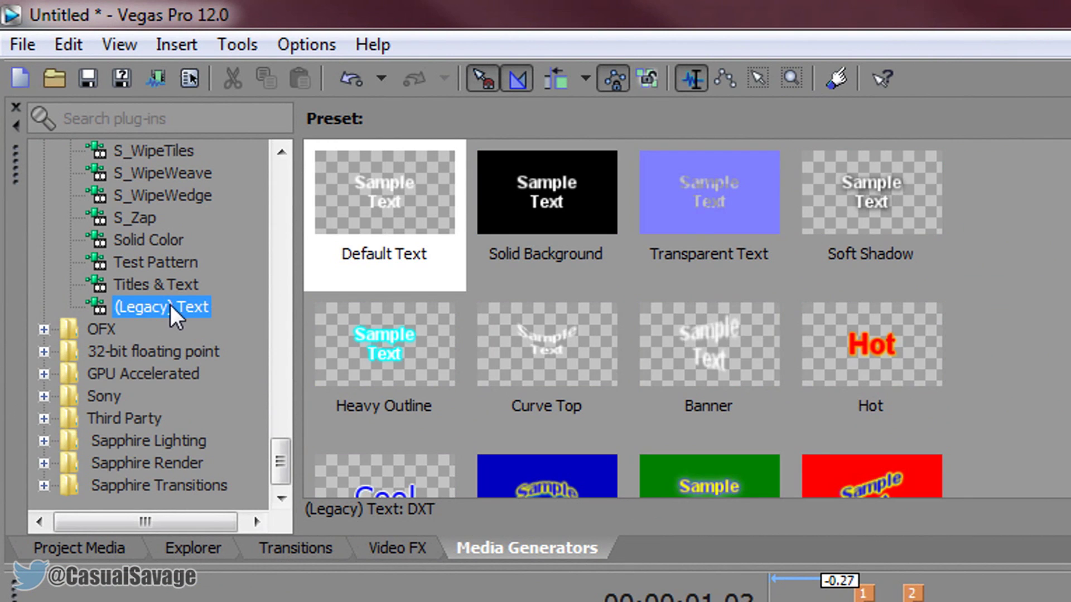
click(391, 207)
click(891, 193)
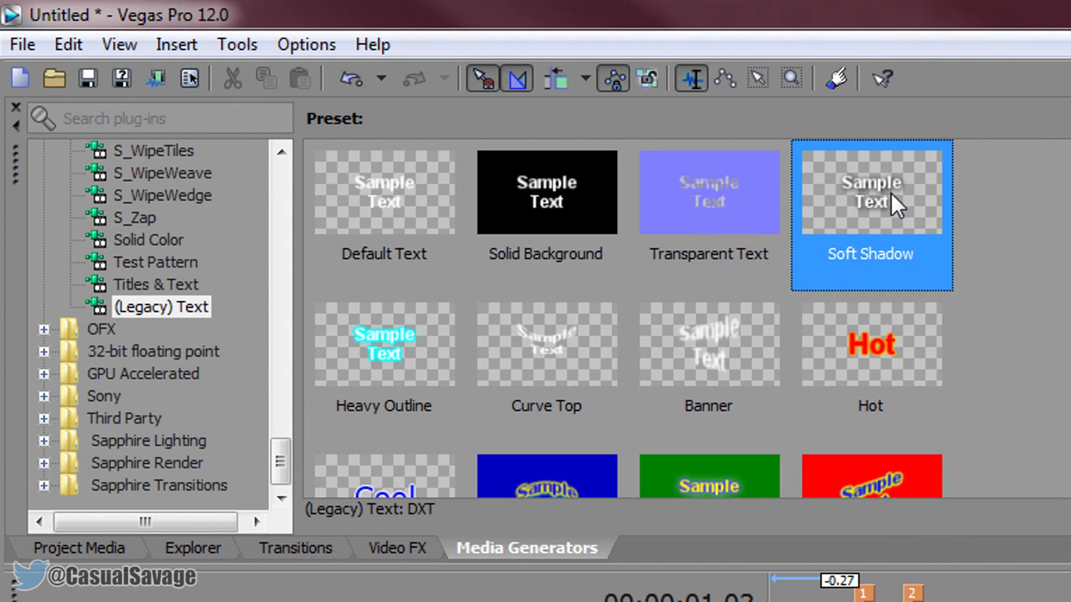
click(898, 367)
click(705, 346)
click(403, 329)
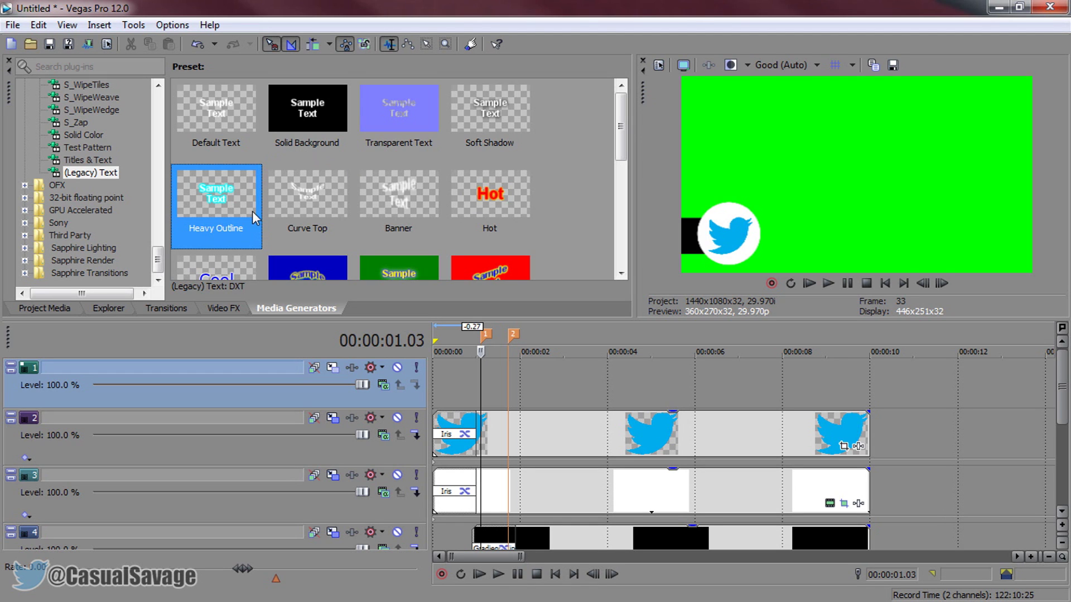
drag(200, 114, 512, 385)
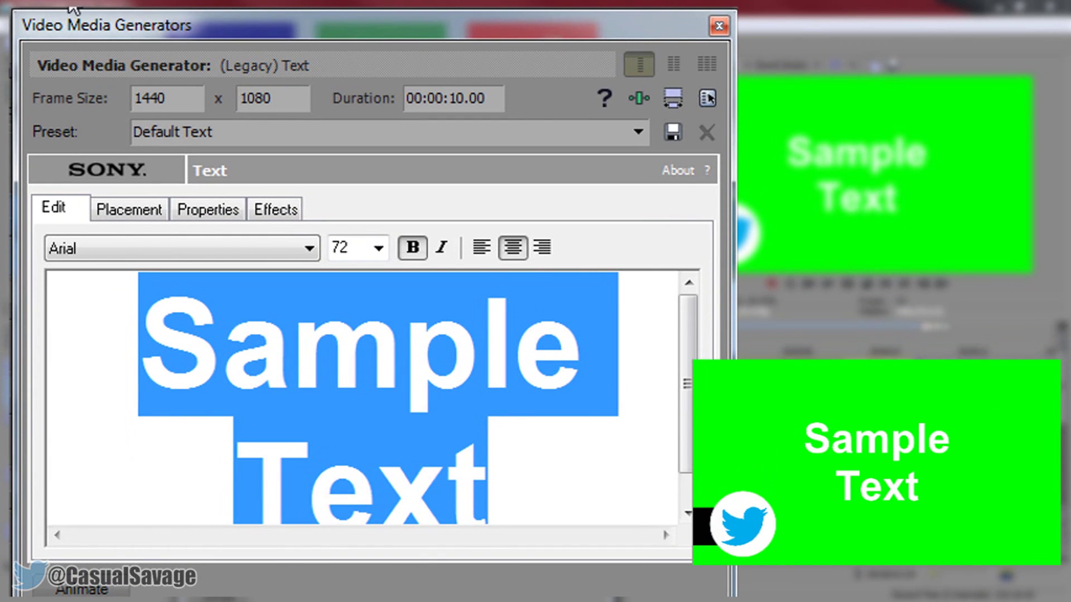
key(ctrl+v)
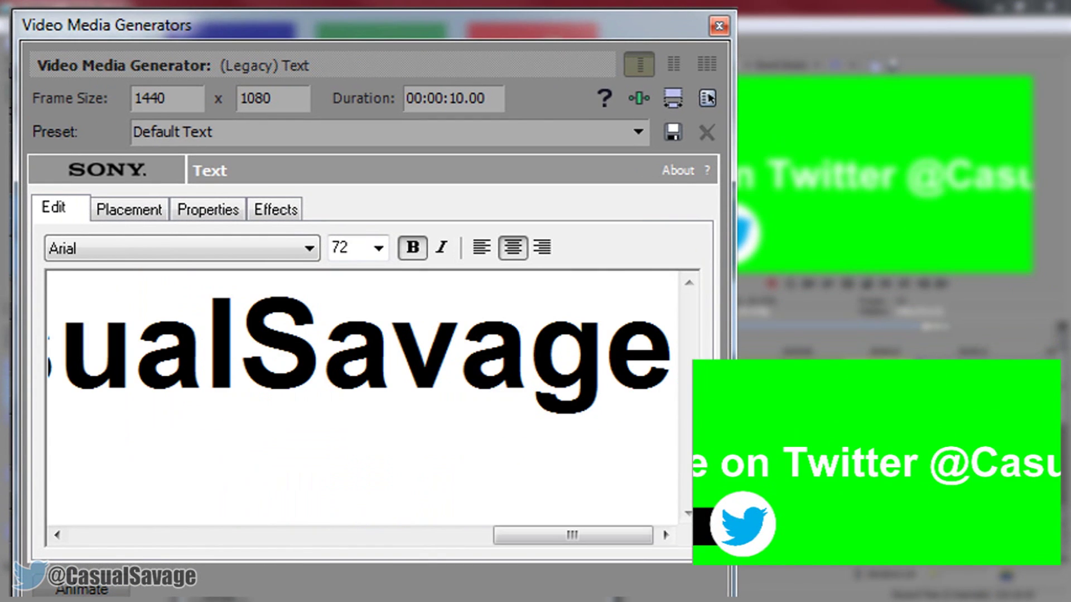
key(ctrl+a)
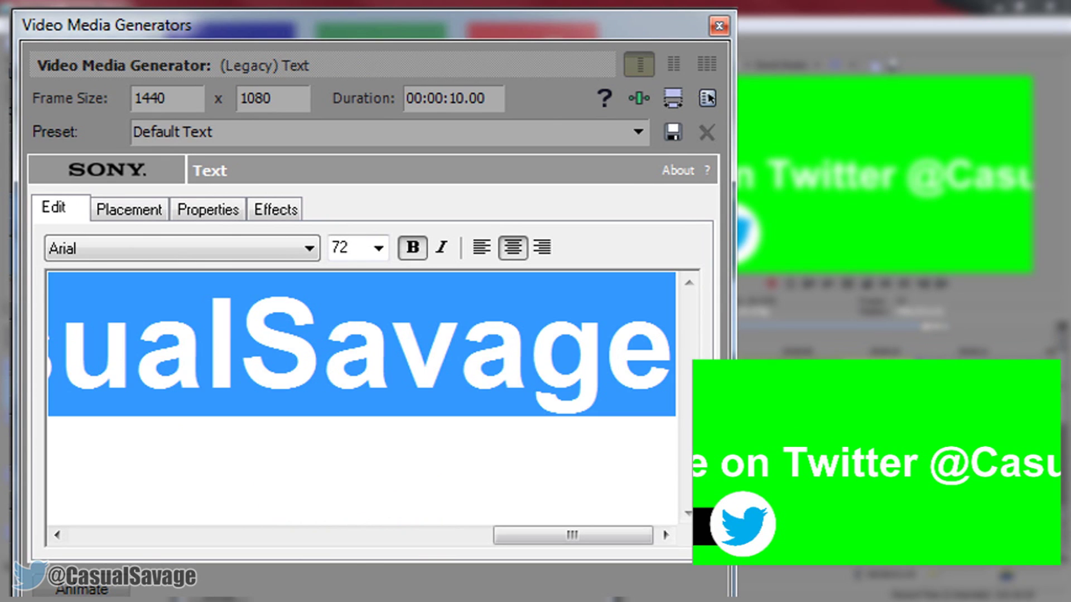
click(379, 248)
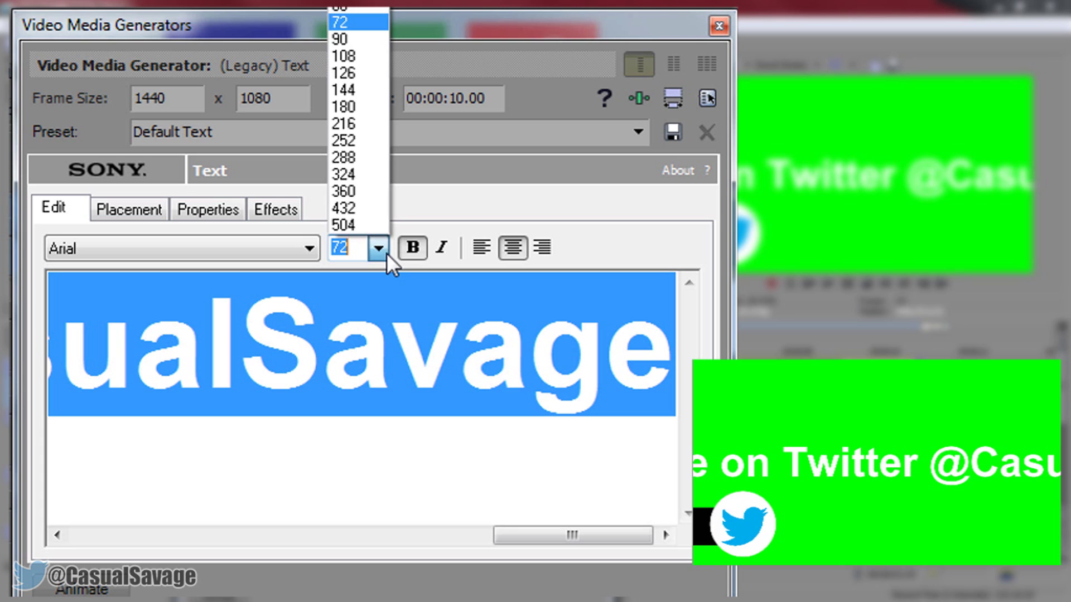
text(22)
key(Return)
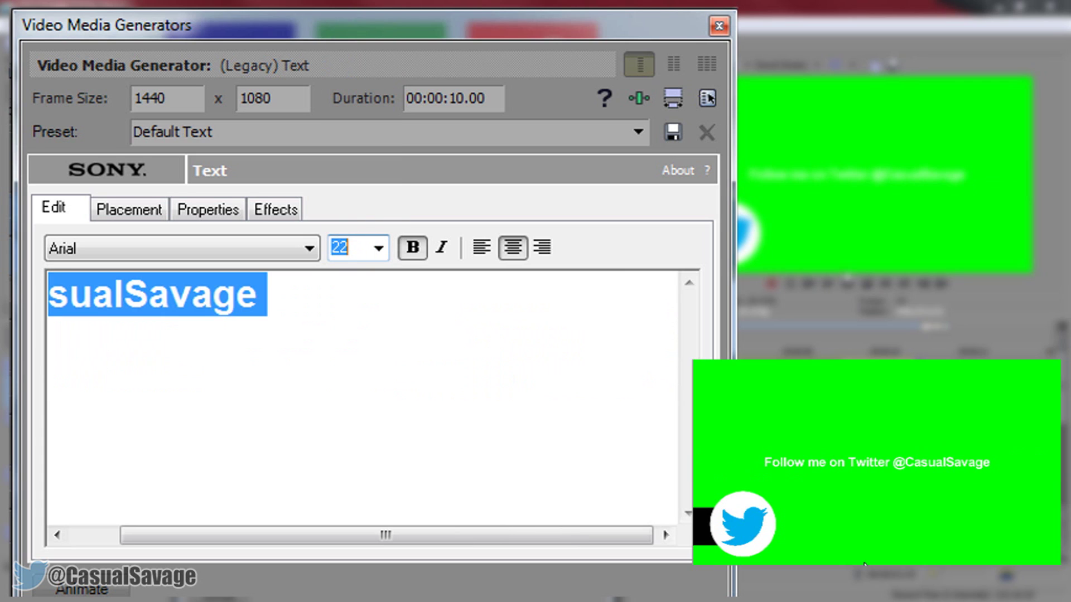
click(386, 256)
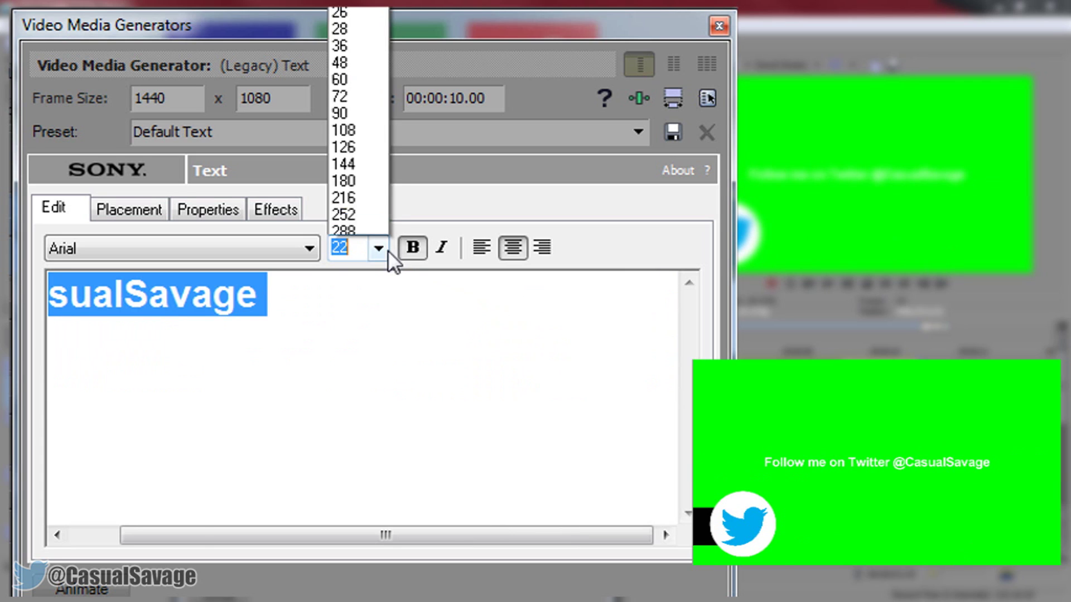
text(26)
key(Return)
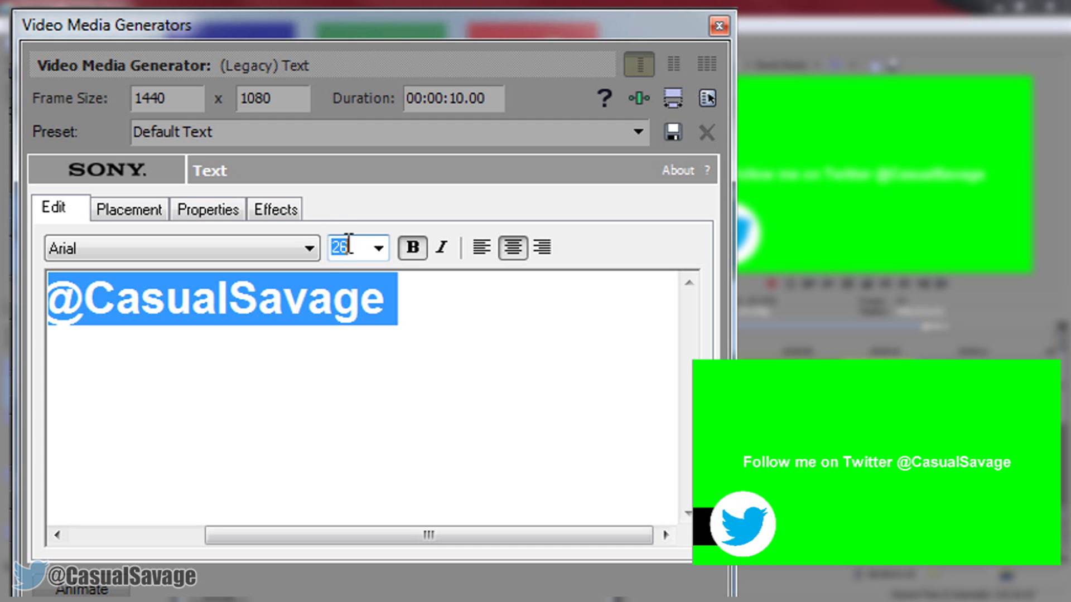
text(24)
key(Return)
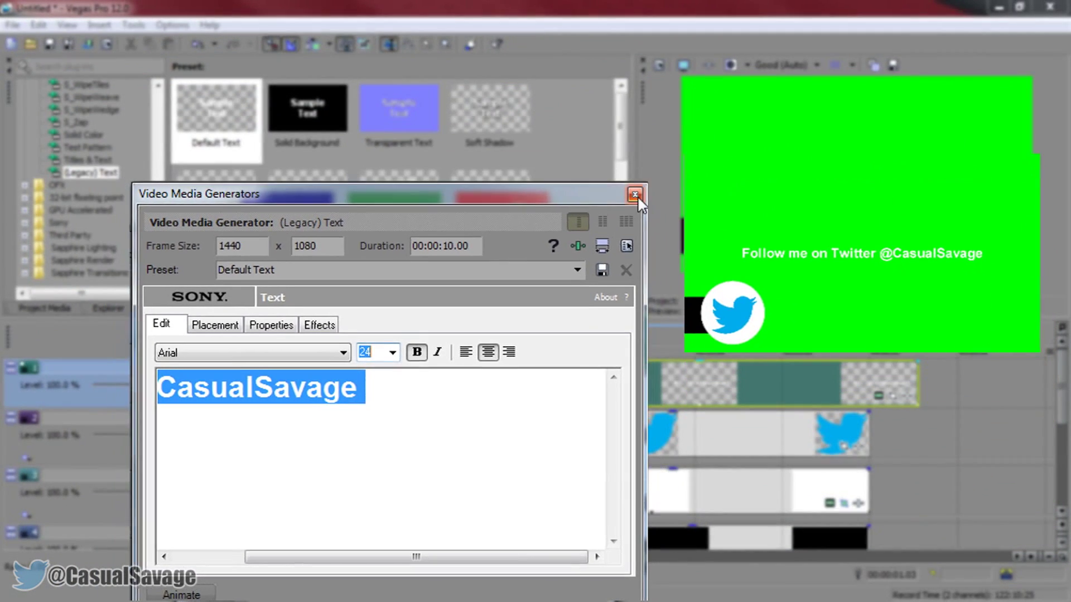
click(603, 258)
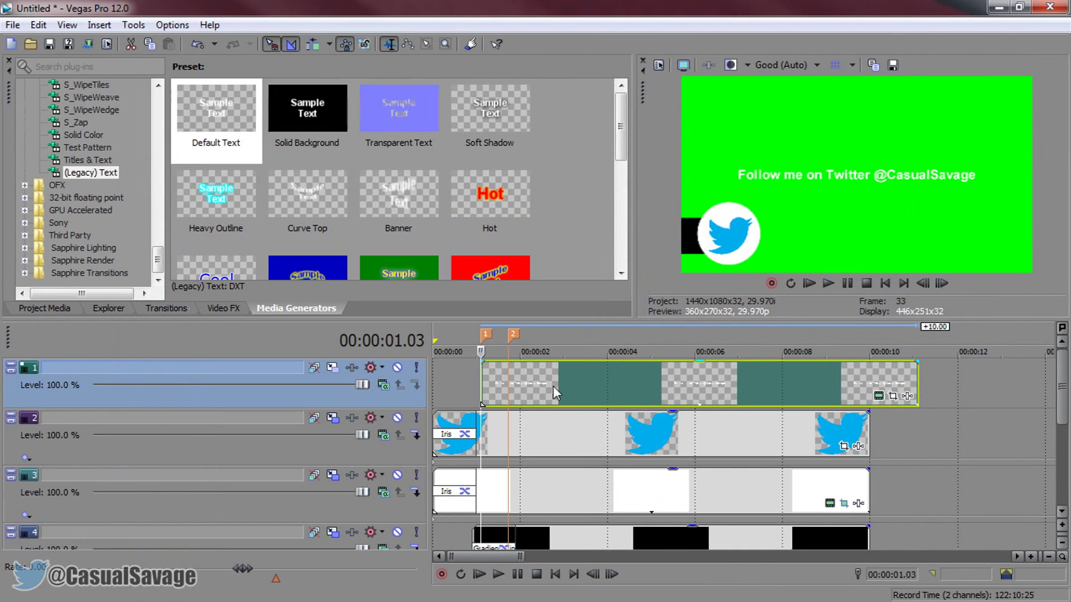
Step: Use Track Motion to move the text track beside the white circle at X 130.91, Y -327.27, and preview the animation
click(333, 370)
drag(413, 254, 301, 282)
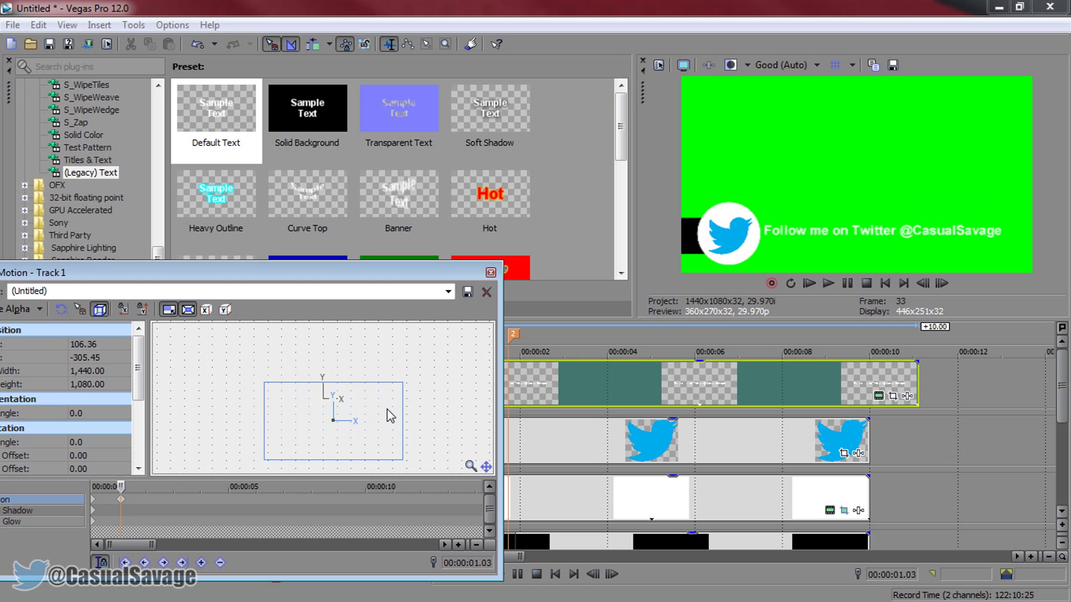
drag(390, 416, 393, 416)
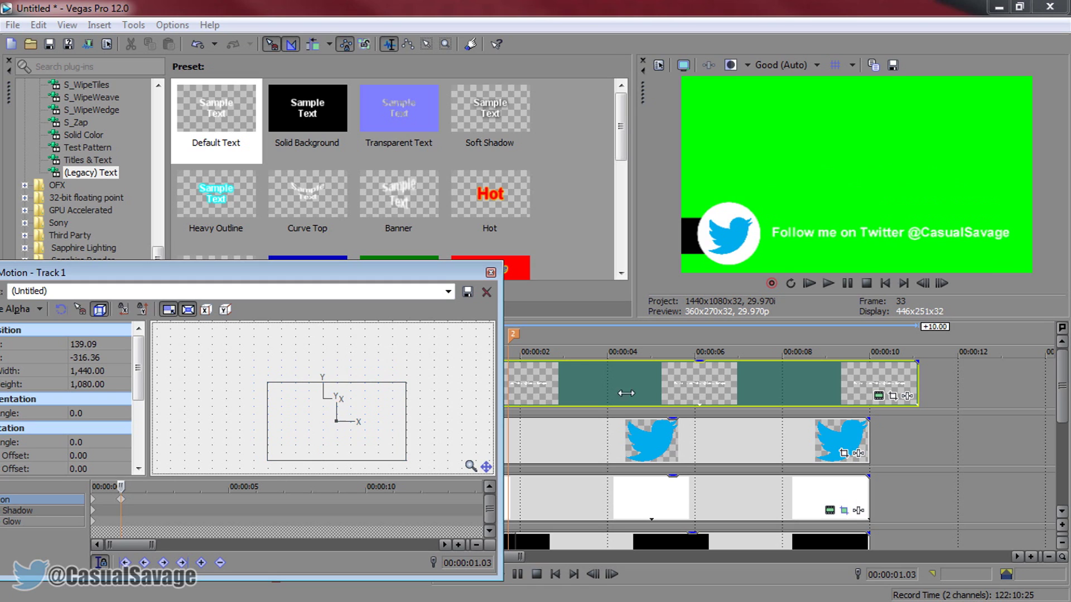
key(Down)
key(Left)
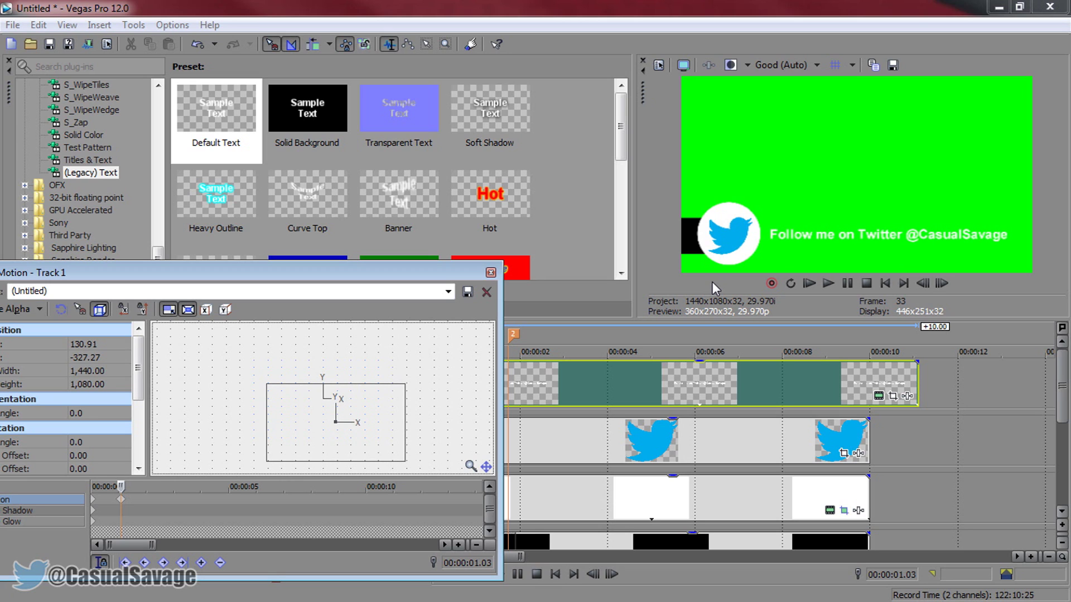
click(491, 272)
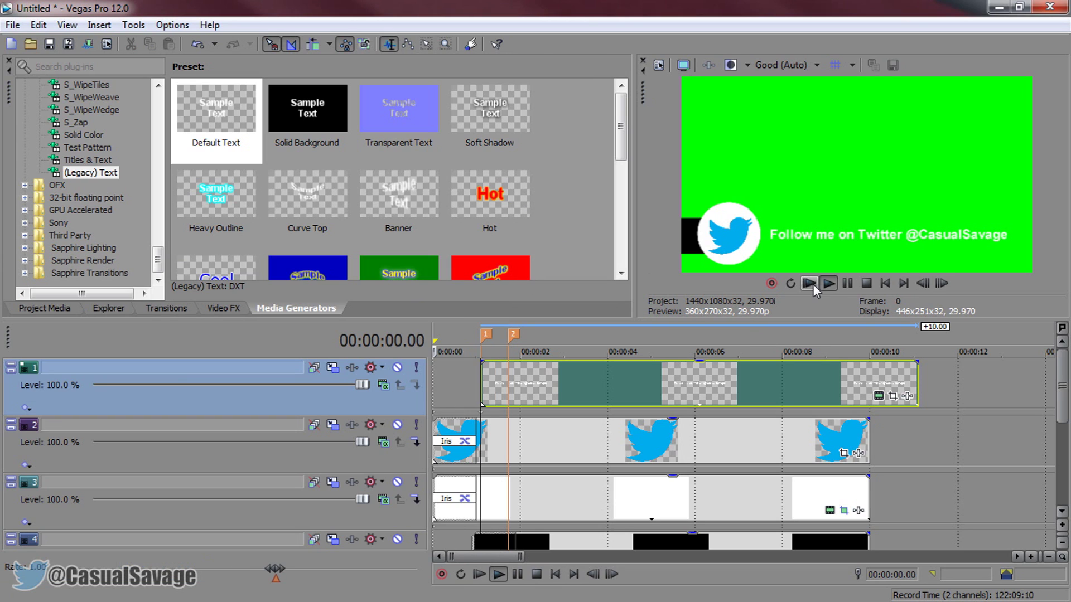
click(828, 284)
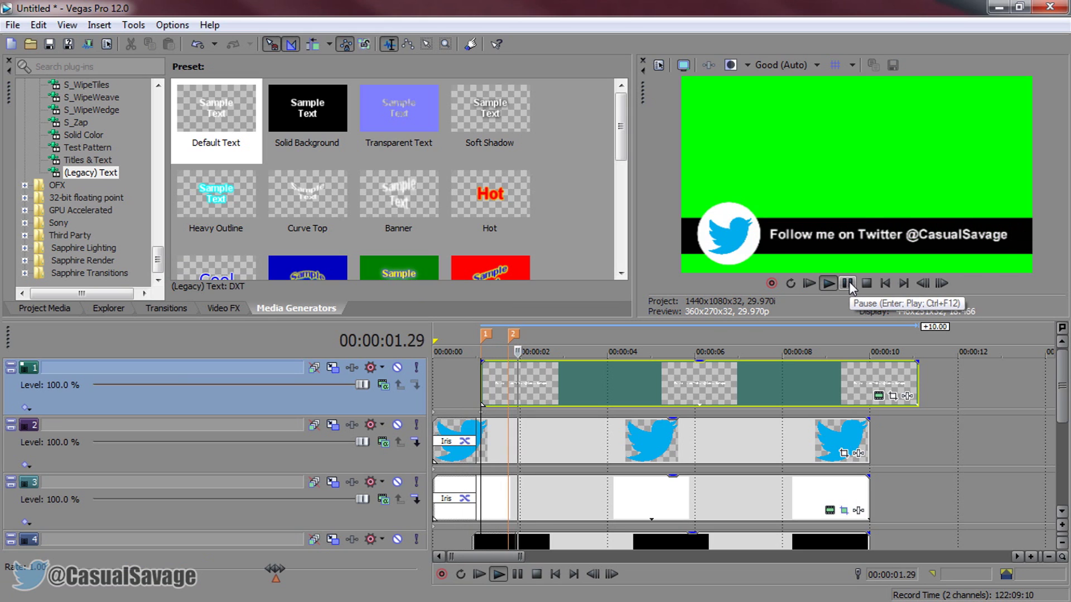
click(847, 284)
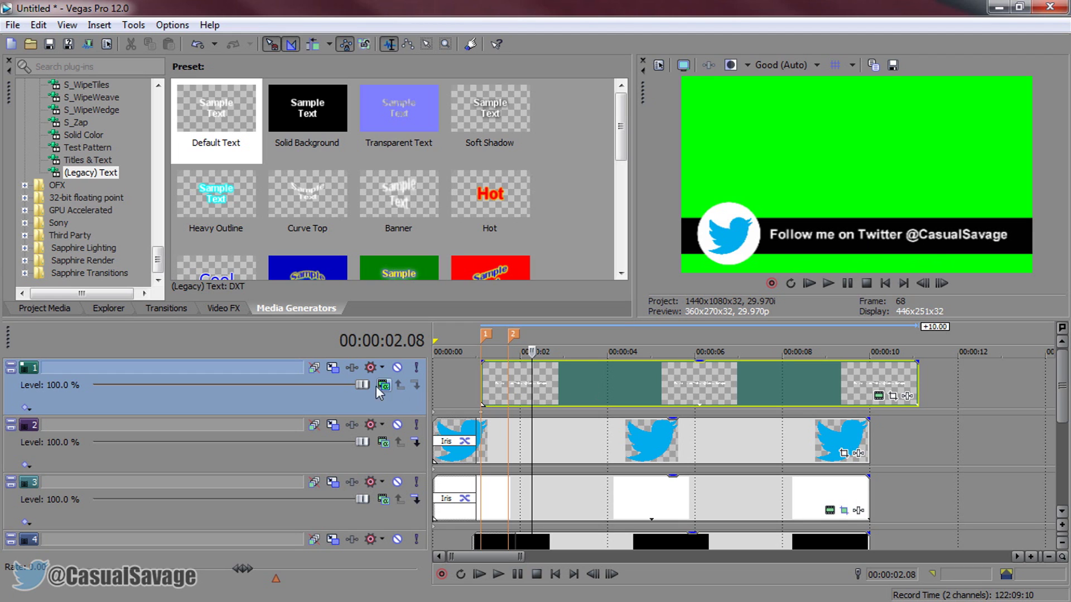
Step: Fine-tune the text track's Track Motion keyframe at 00:00:01.03 to position X 143.77, Y -334.13, centring the text on the black bar
click(333, 369)
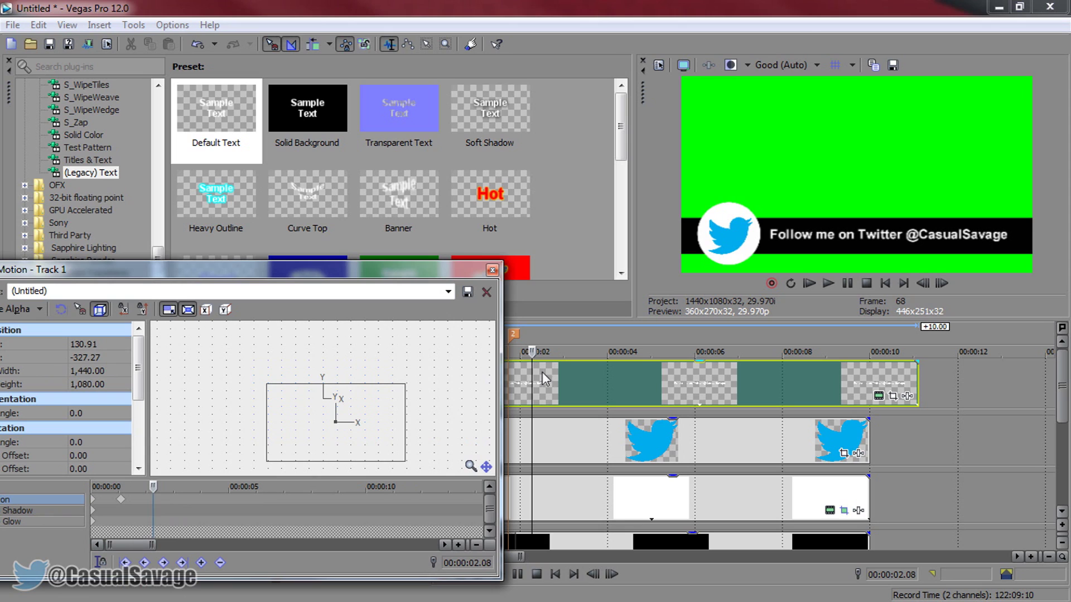
click(121, 500)
drag(377, 454, 379, 451)
key(ctrl+z)
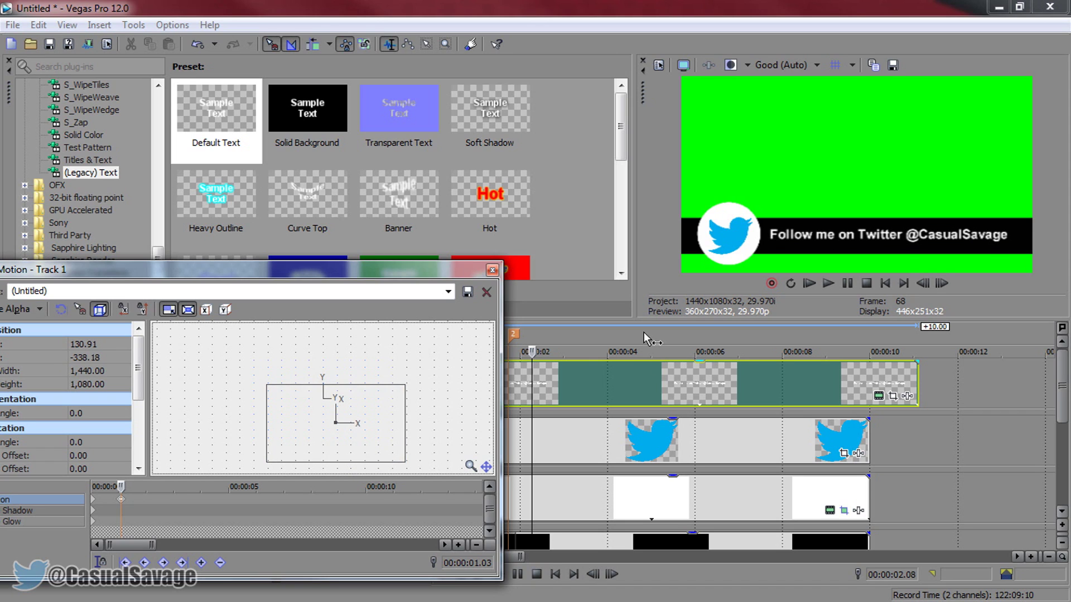
scroll(316, 453, up, 5)
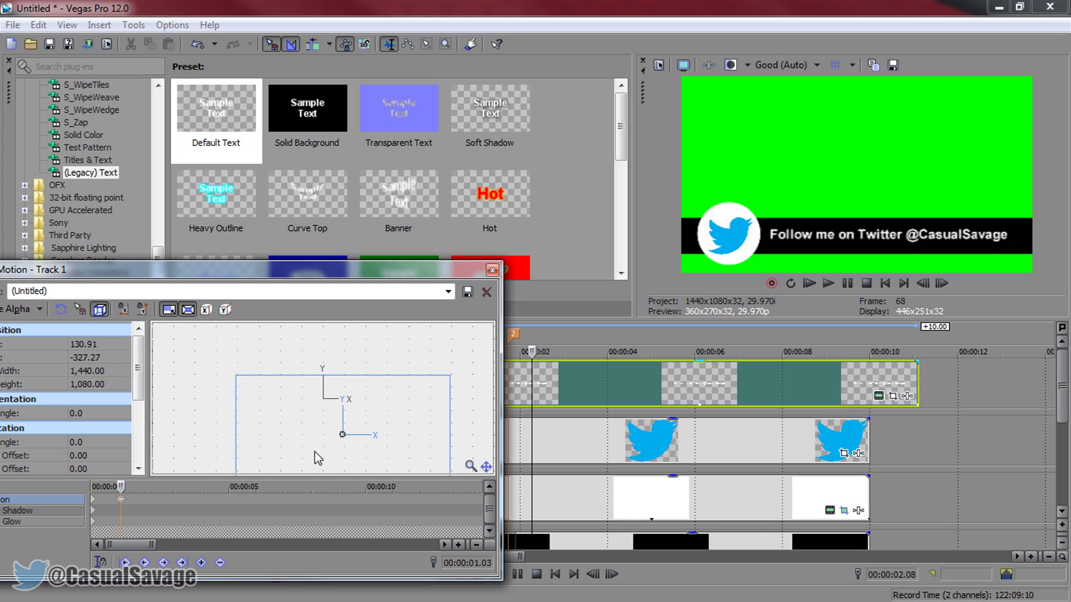
key(Down)
key(Down)
key(Down)
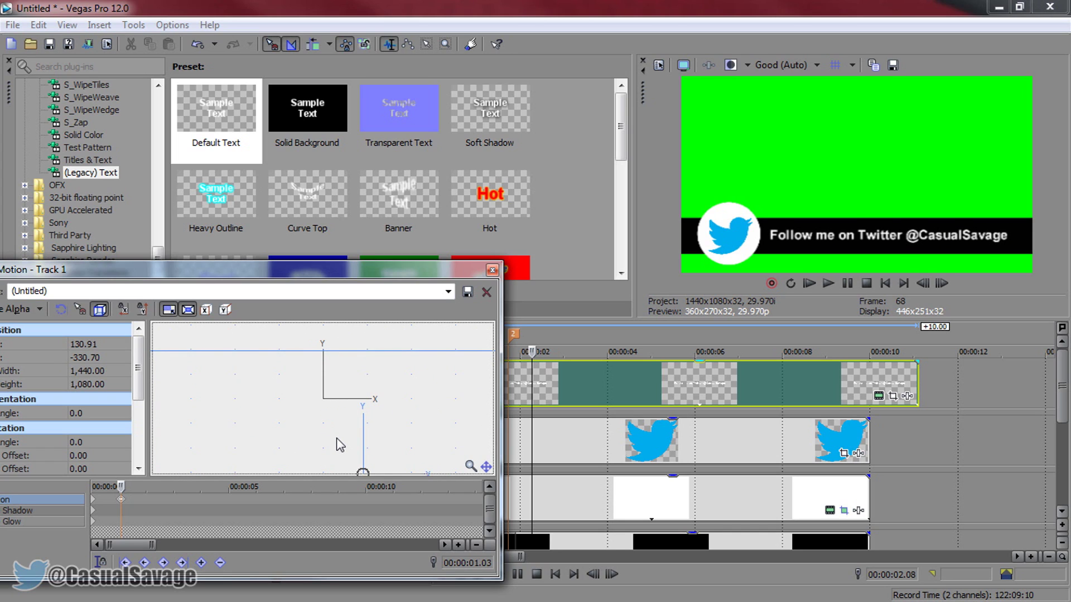
key(Up)
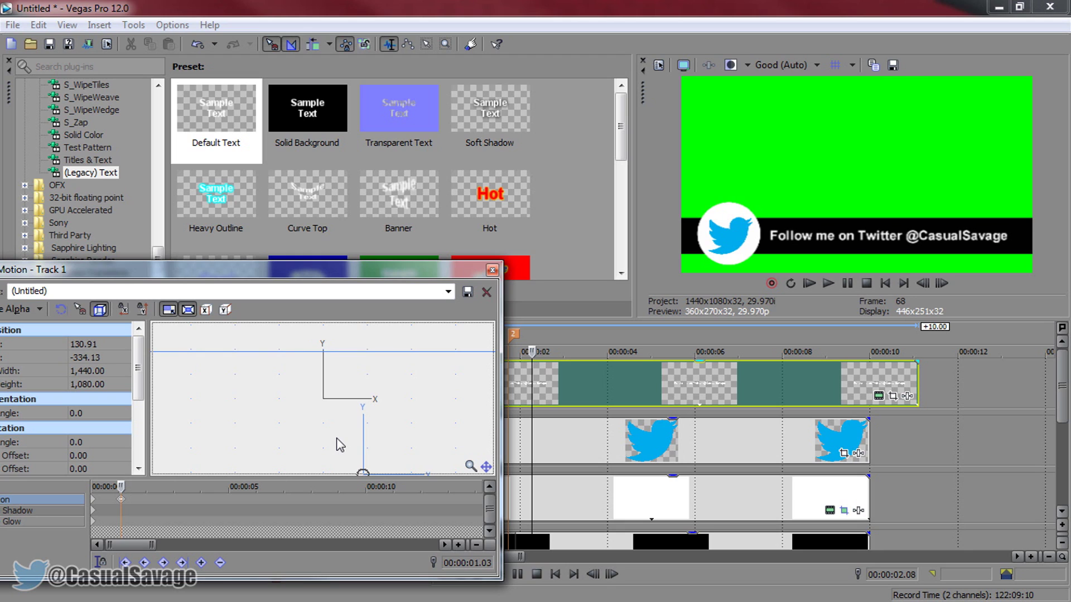
key(Right)
key(Right)
key(Right)
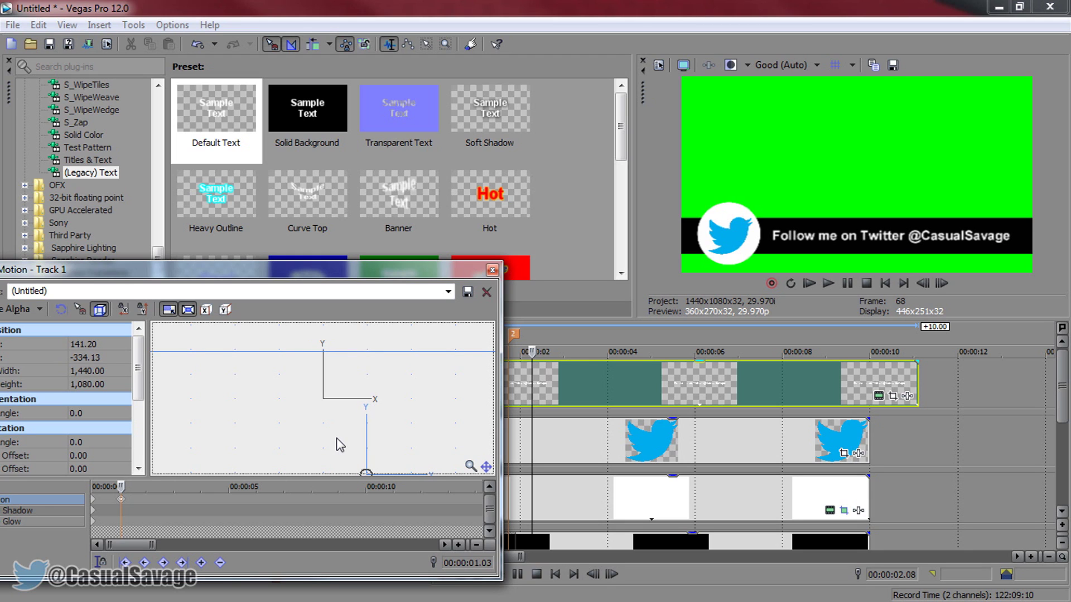
key(Right)
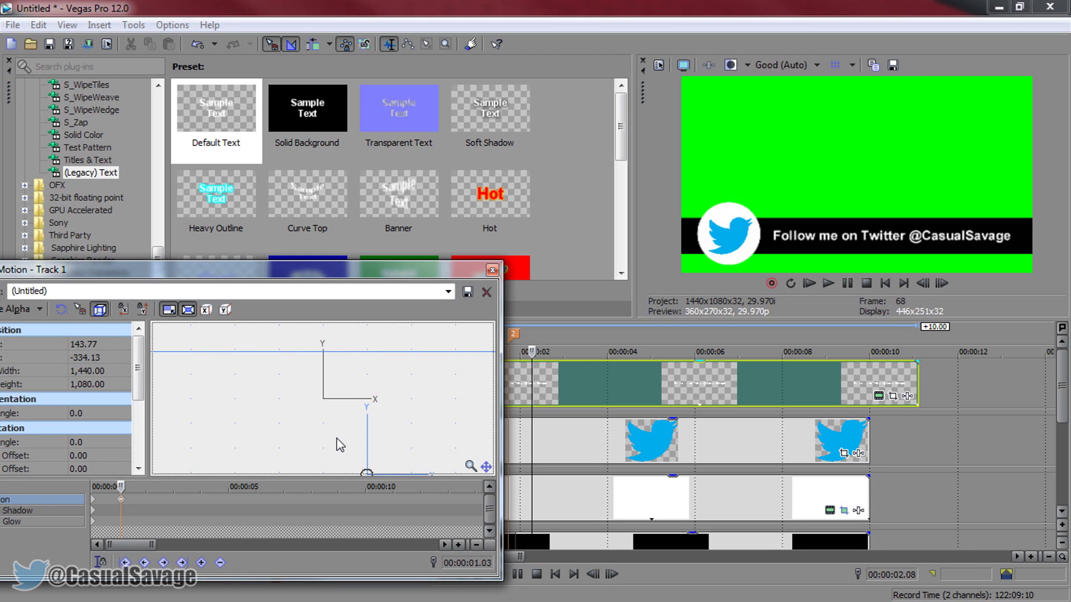
click(492, 271)
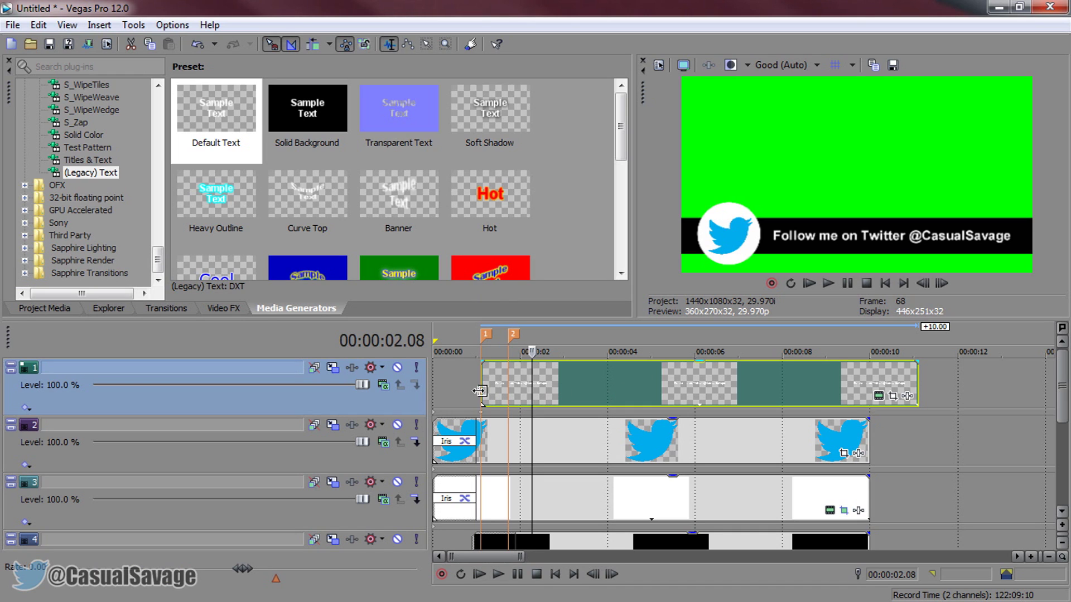
Step: Open the generated media settings of the text event and make the text colour fully transparent with alpha 0
click(481, 391)
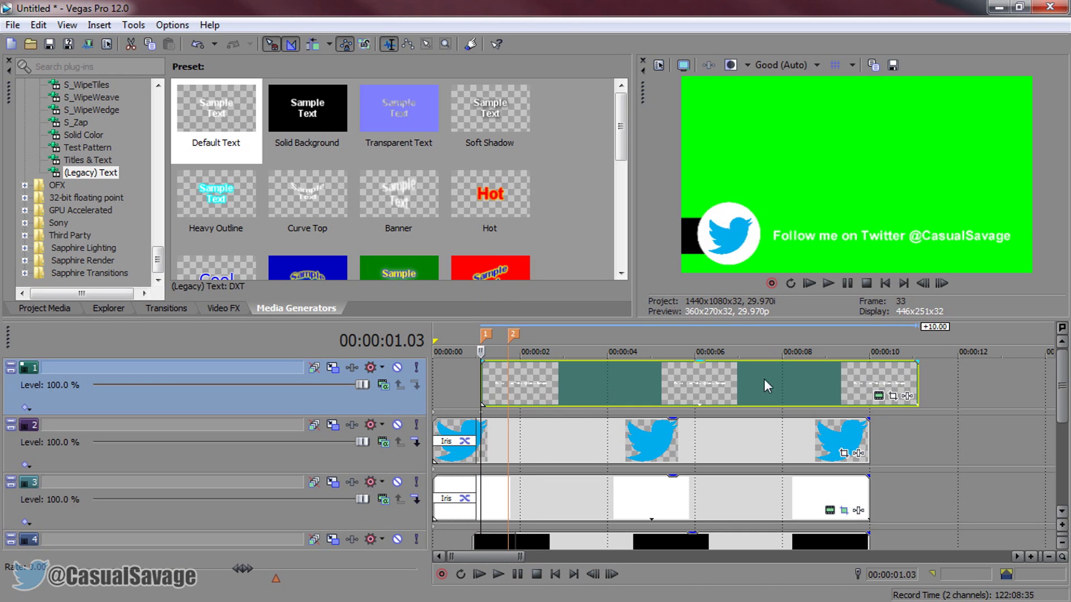
key(Page_Down)
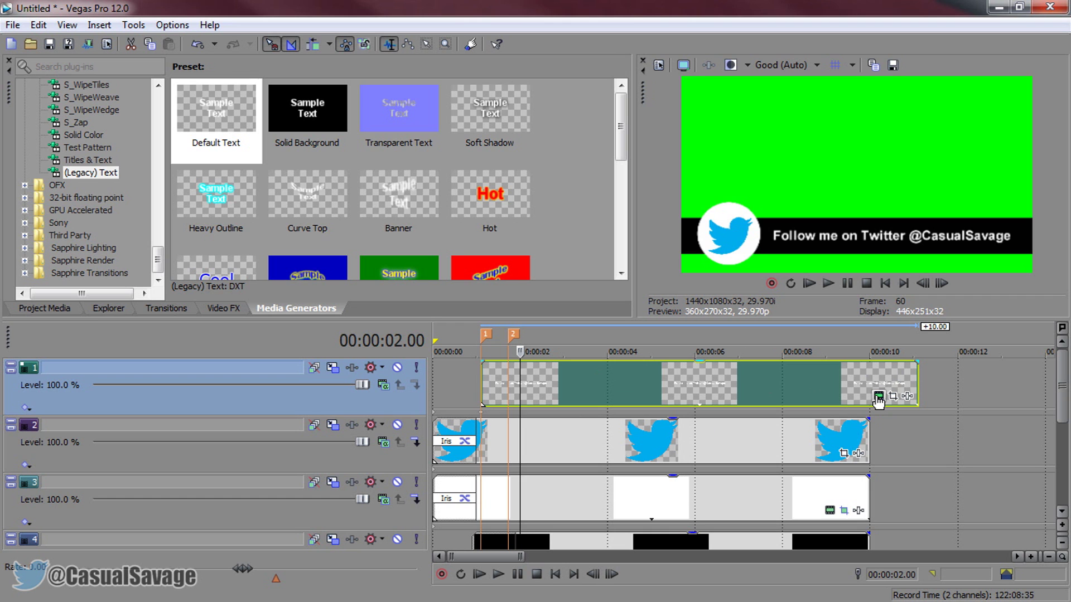
right_click(626, 384)
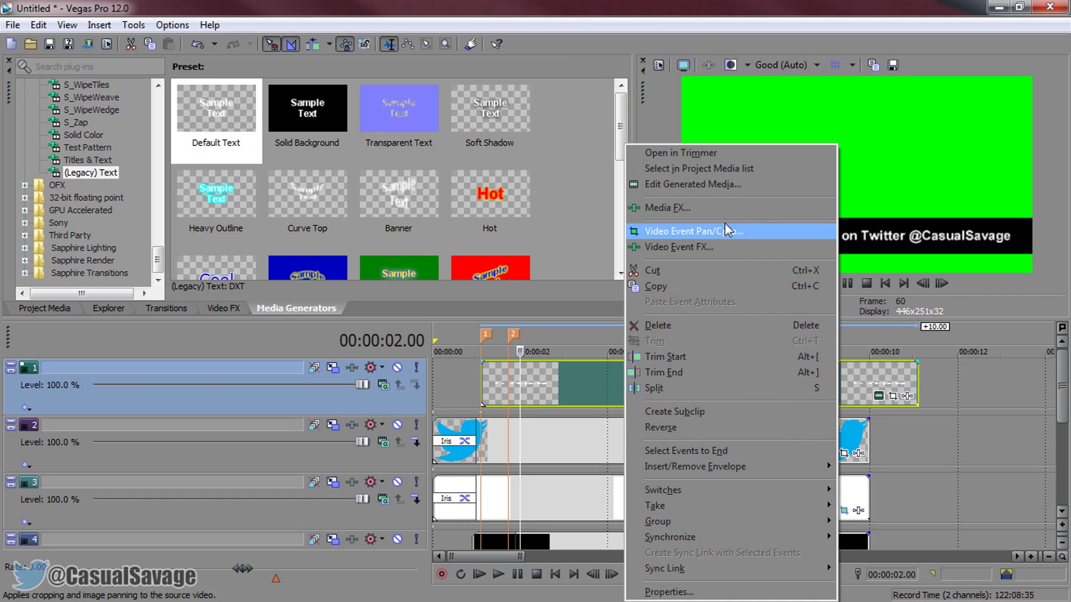
click(692, 184)
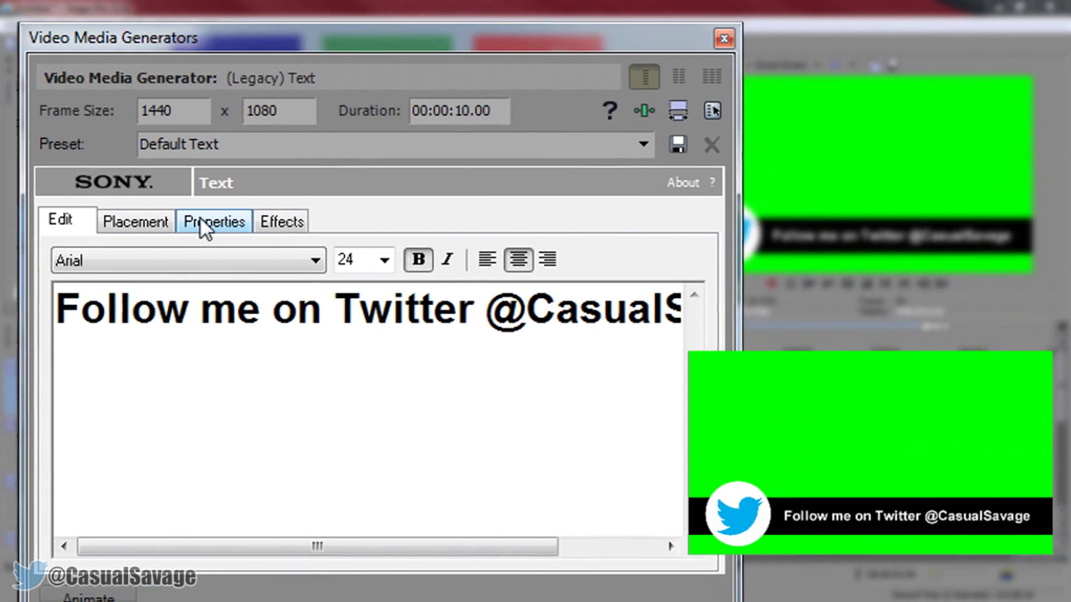
click(200, 221)
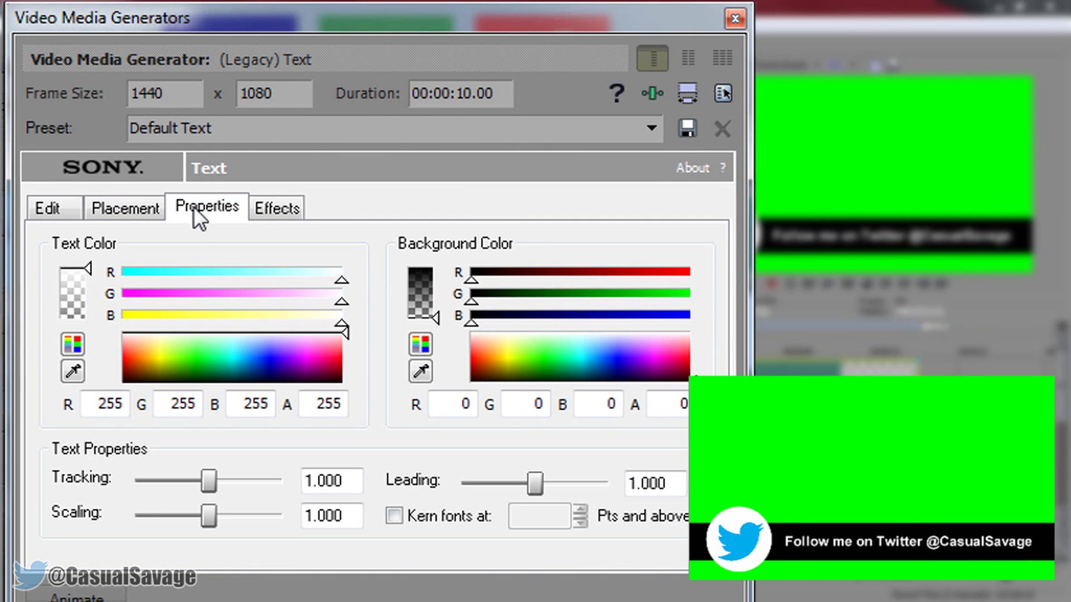
drag(87, 269, 105, 212)
drag(82, 265, 79, 341)
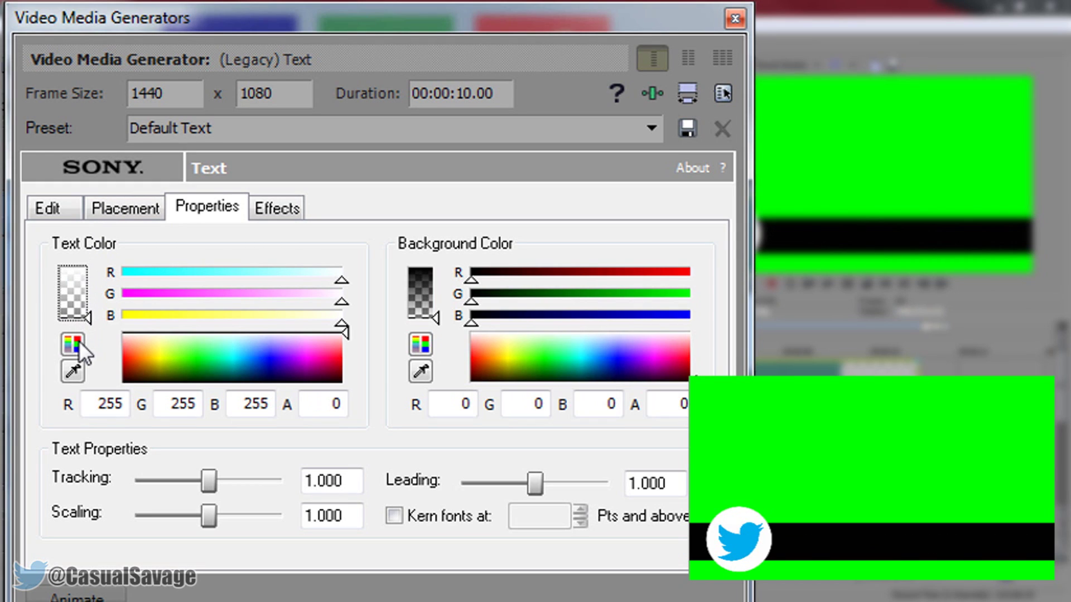
Step: Enable the text outline and sample its colour from the Twitter logo's blue, RGB 1, 172, 237
click(297, 218)
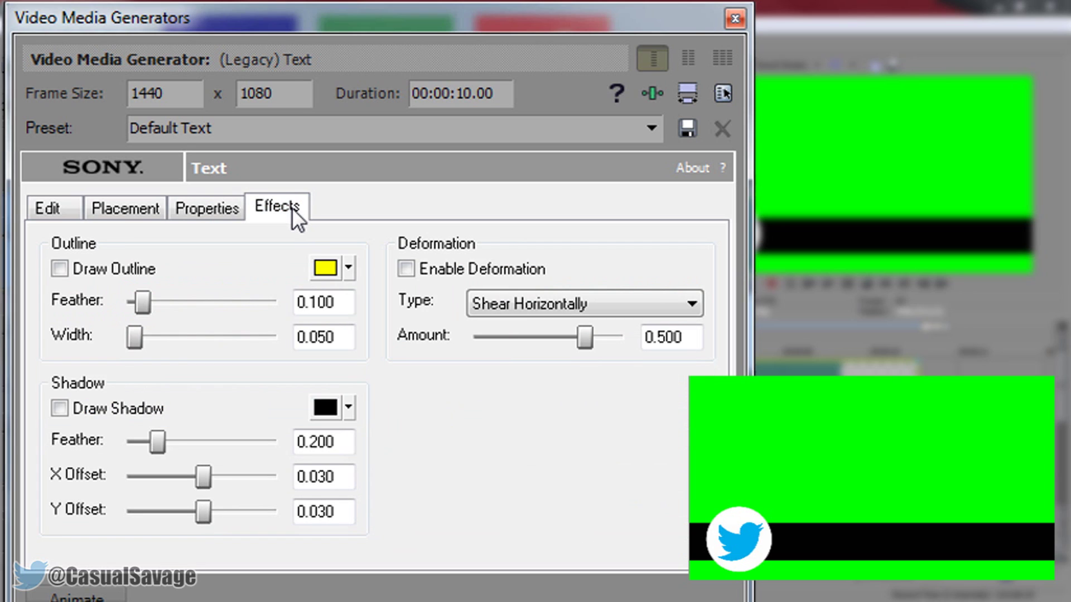
click(78, 271)
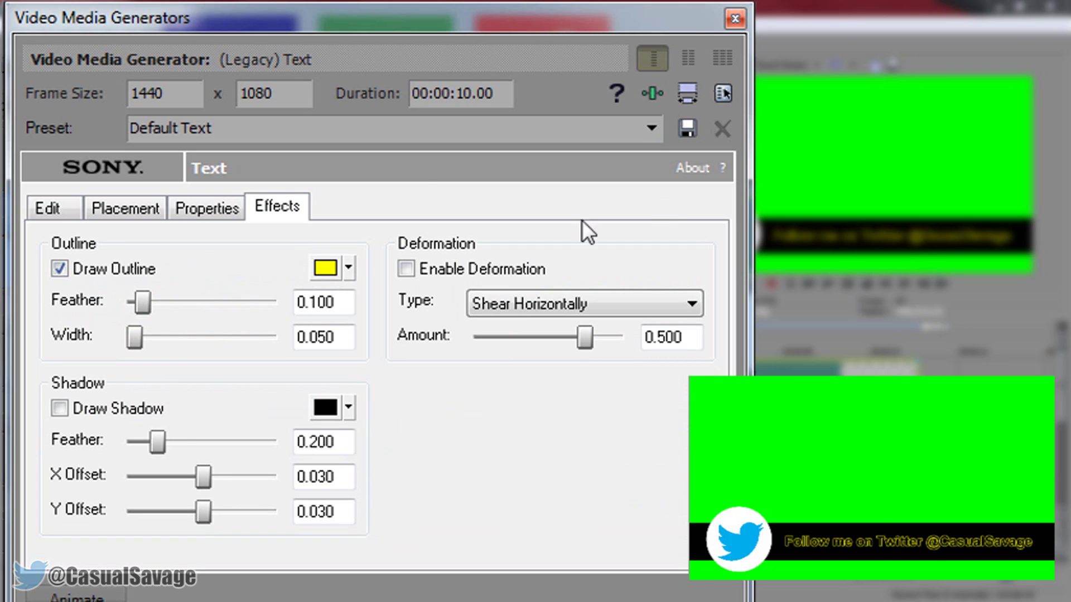
click(332, 268)
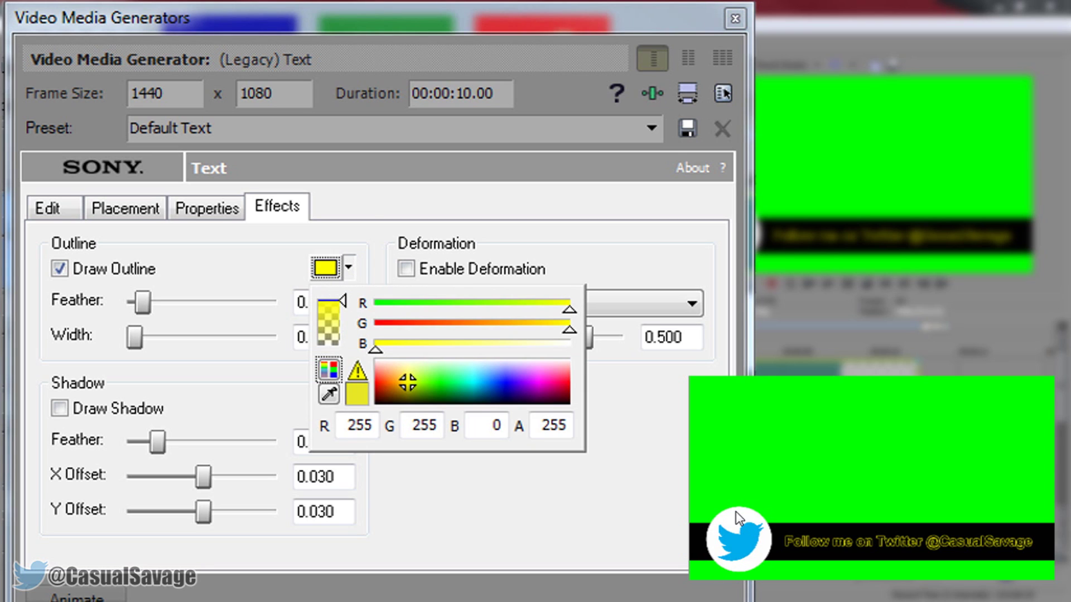
mouse_move(433, 386)
mouse_down()
mouse_move(449, 380)
mouse_move(449, 389)
mouse_up()
click(331, 394)
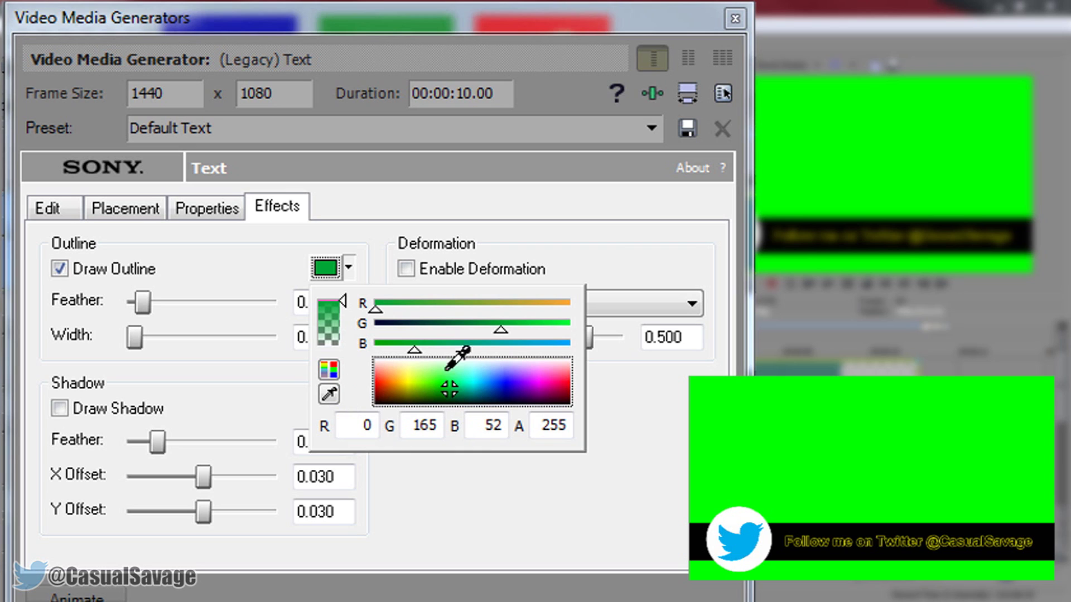
click(740, 543)
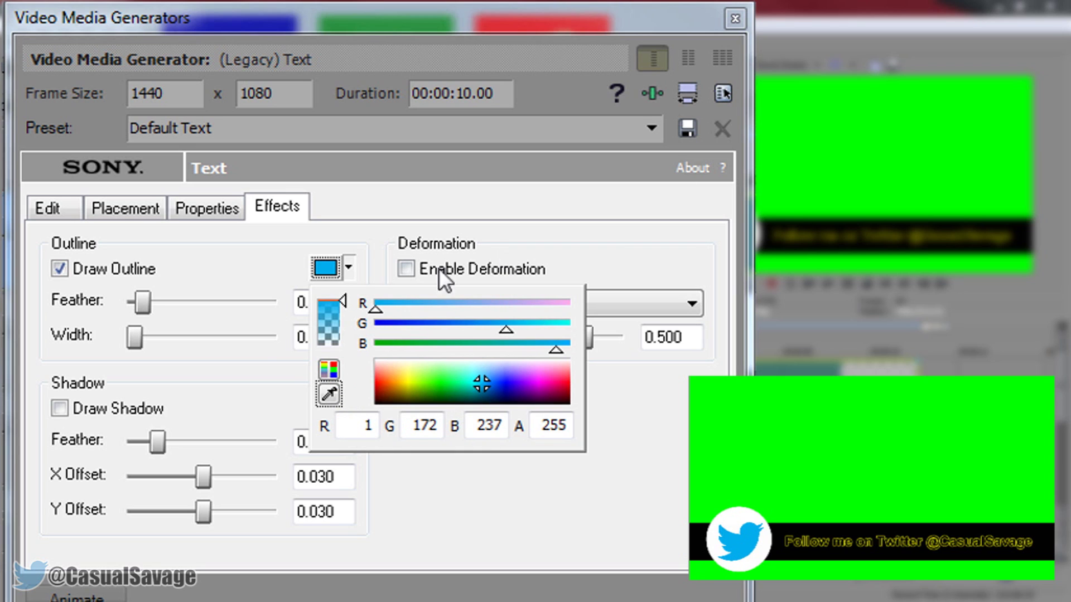
Step: Set the text outline's feather to 0.000 and its width to 0.118
click(143, 301)
drag(143, 303, 56, 327)
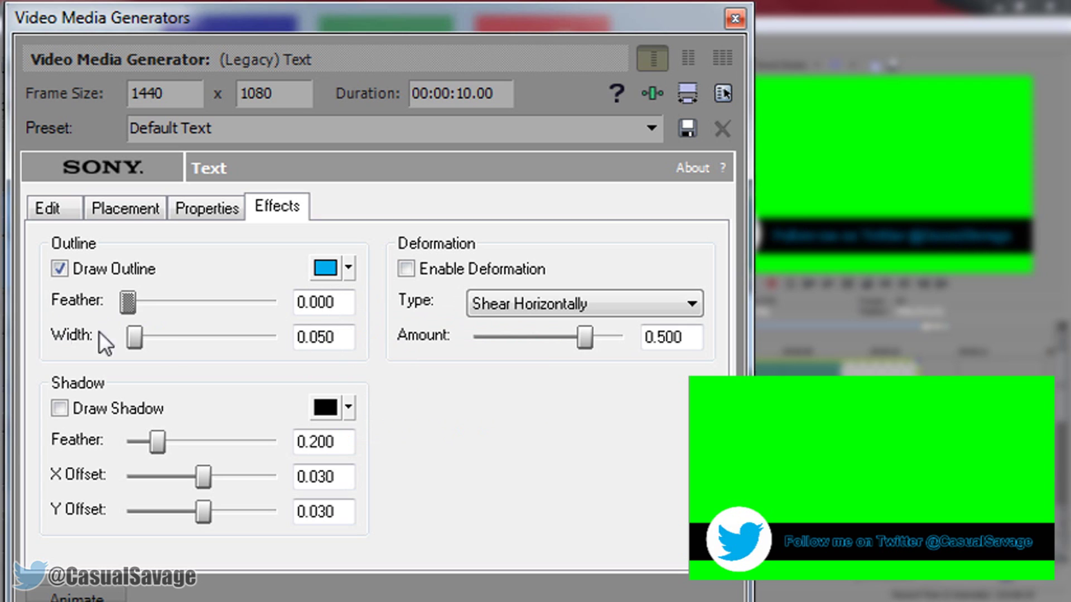
drag(136, 343, 145, 344)
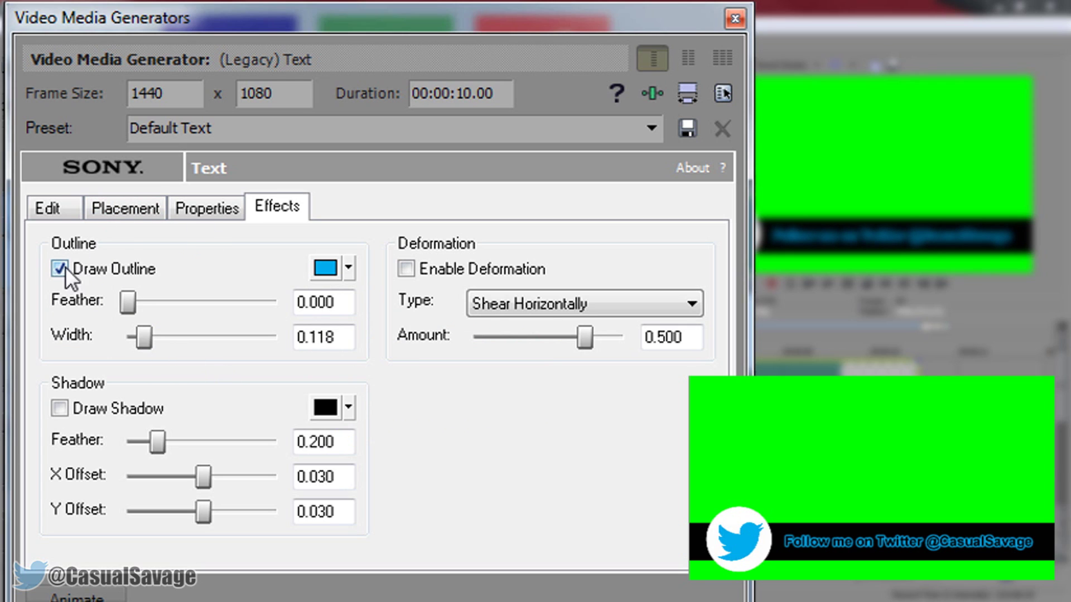
Step: Restore the text colour's alpha to 255 and turn off the outline with its width at 0.000
click(186, 208)
drag(87, 313, 87, 268)
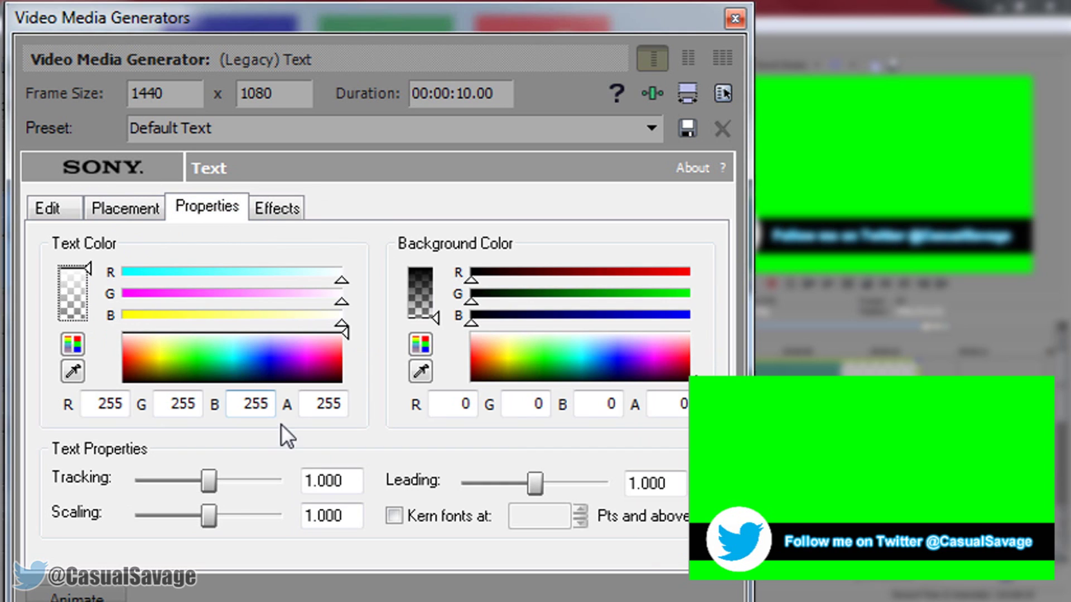
click(279, 208)
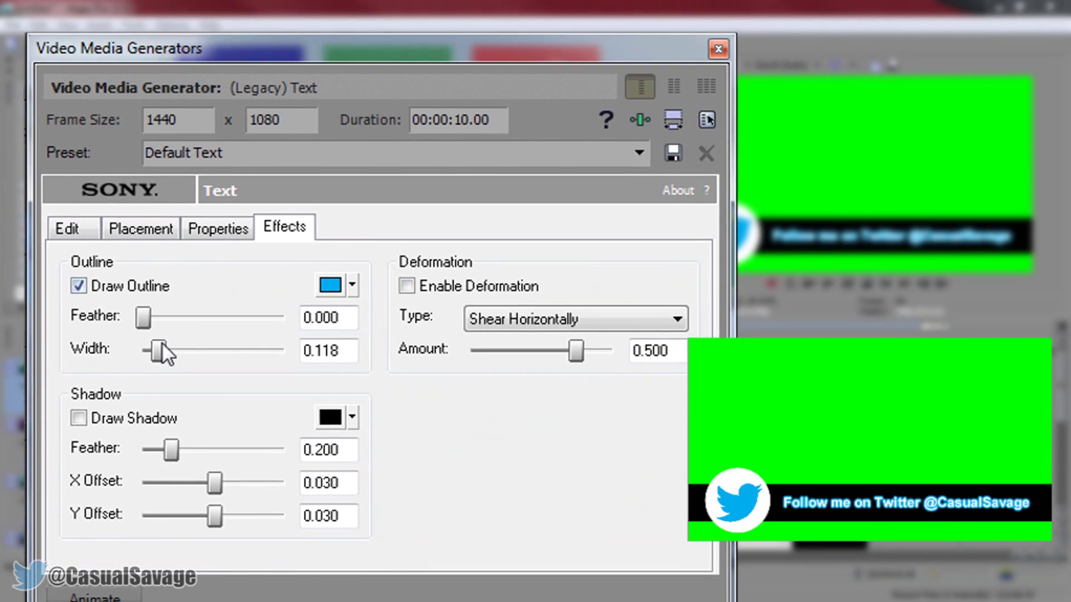
drag(160, 350, 143, 350)
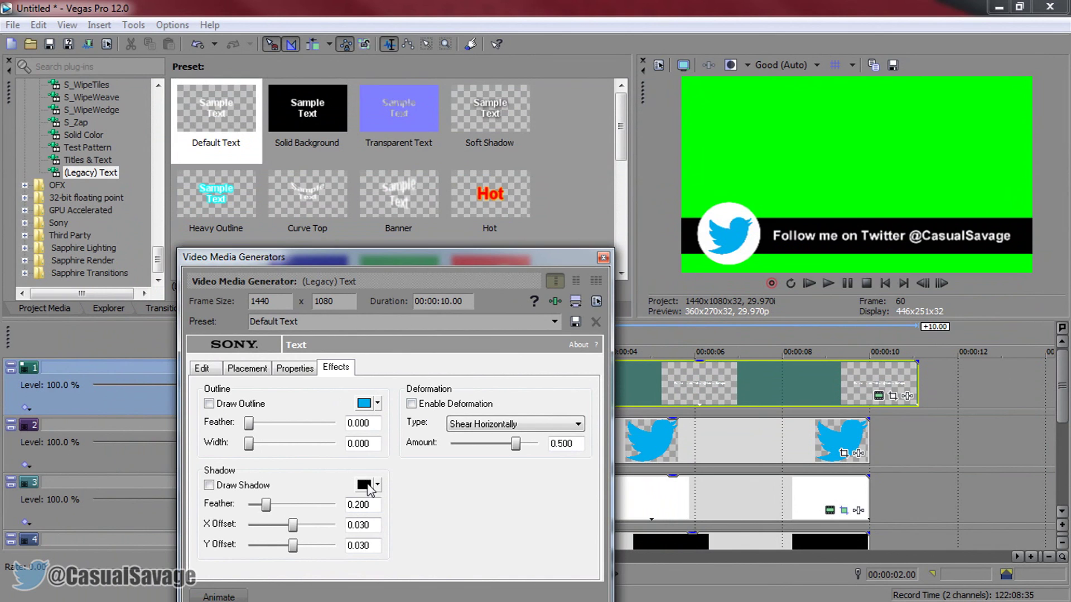
click(603, 257)
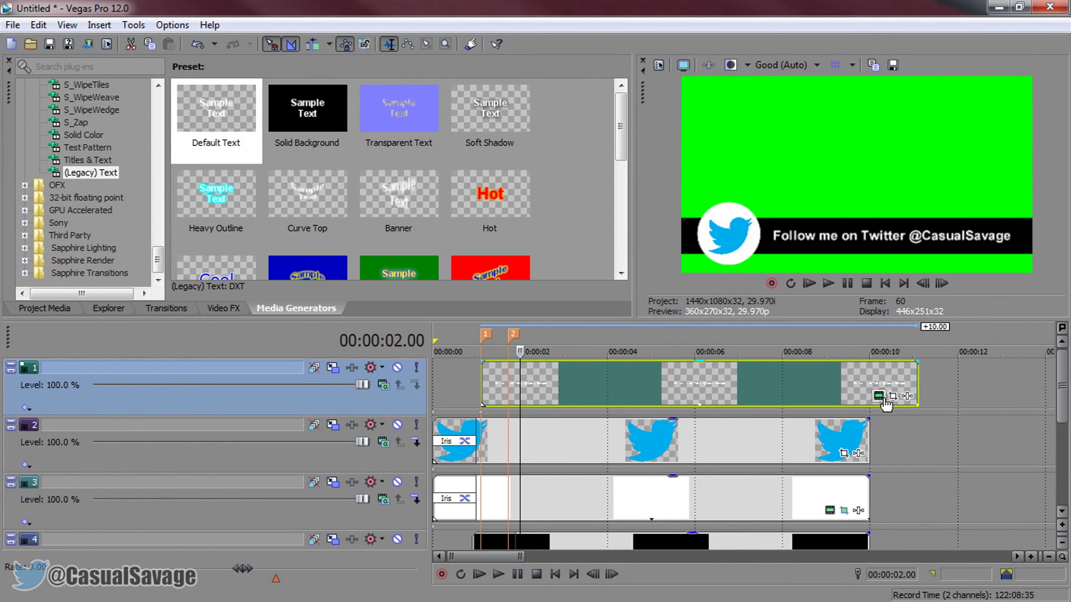
Step: Enlarge the text in its Track Motion keyframe at 00:00:01.03 to 1,560.55 by 1,170.42 and shift it to X 160.13
click(333, 367)
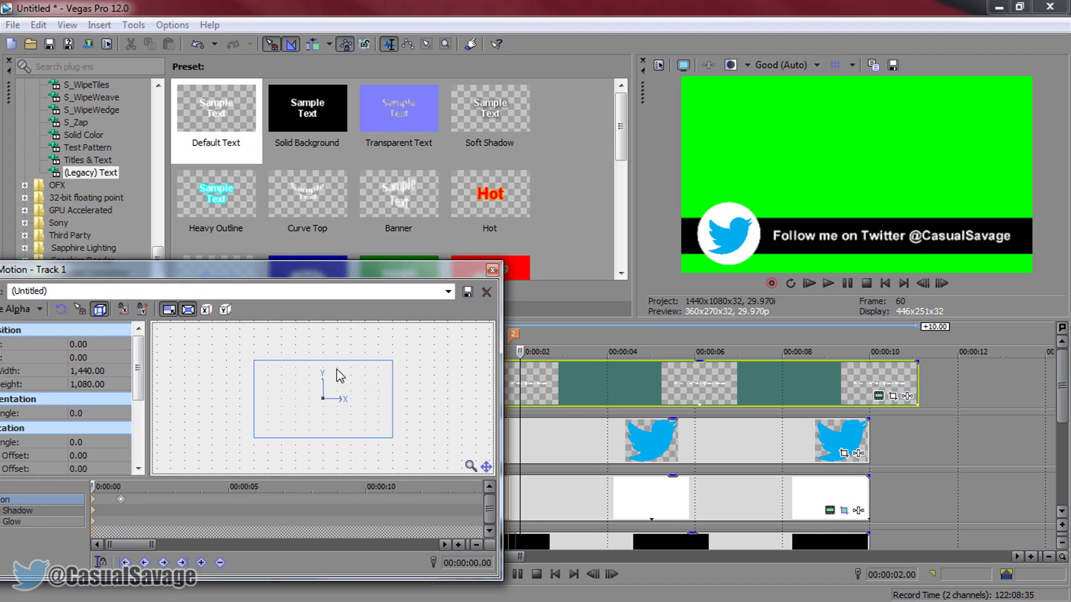
click(122, 498)
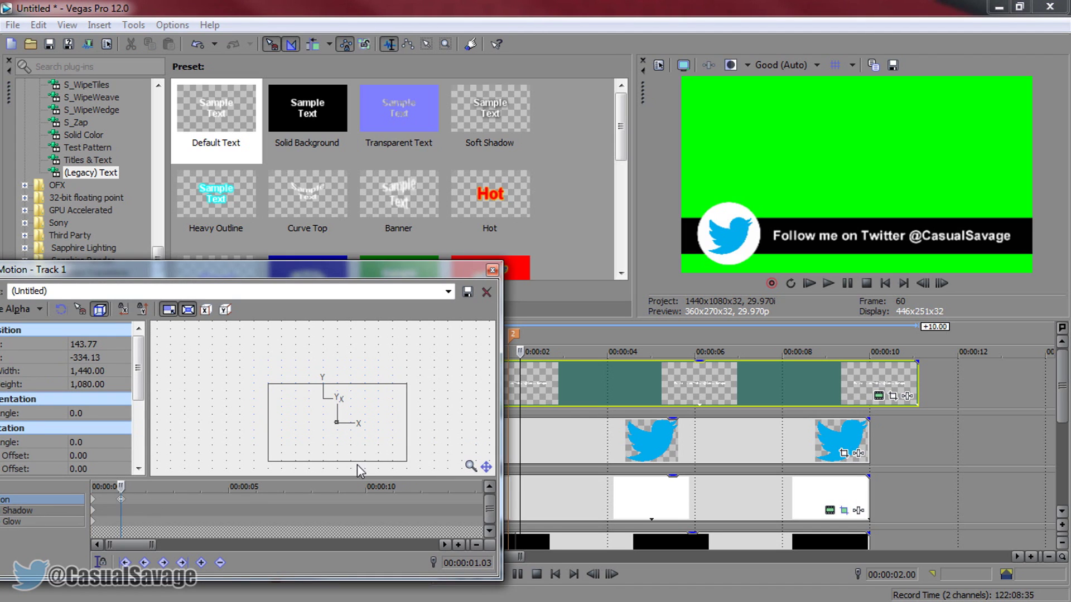
drag(407, 463, 407, 475)
key(Right)
key(Right)
key(Right)
key(Right)
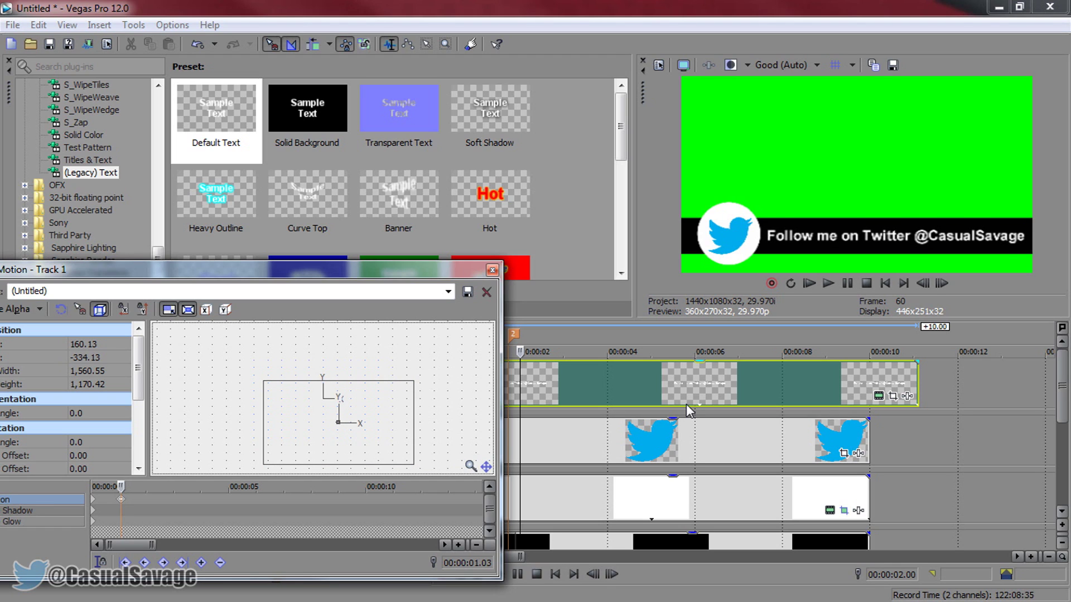
click(492, 271)
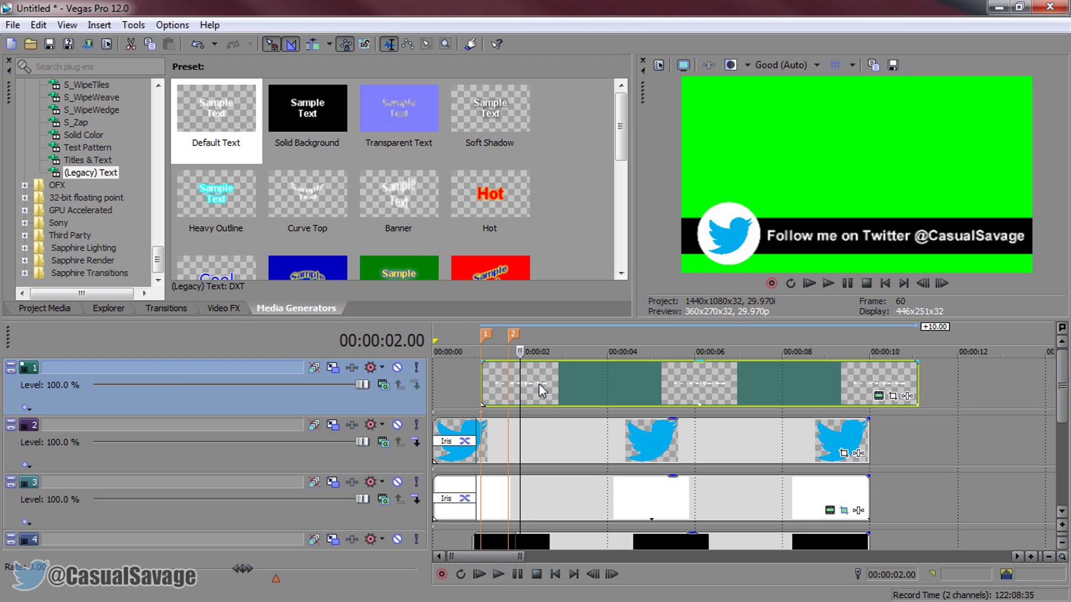
Step: Add the Gradient Wipe transition's Linear Left-Right preset to the start of the text event
click(481, 407)
scroll(692, 430, up, 5)
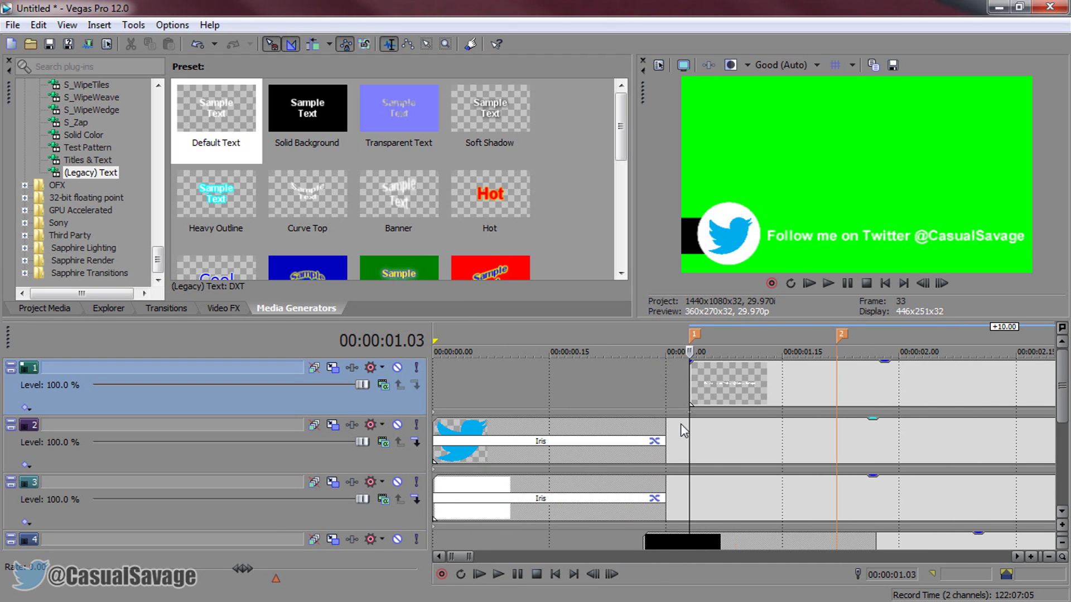
scroll(691, 431, down, 8)
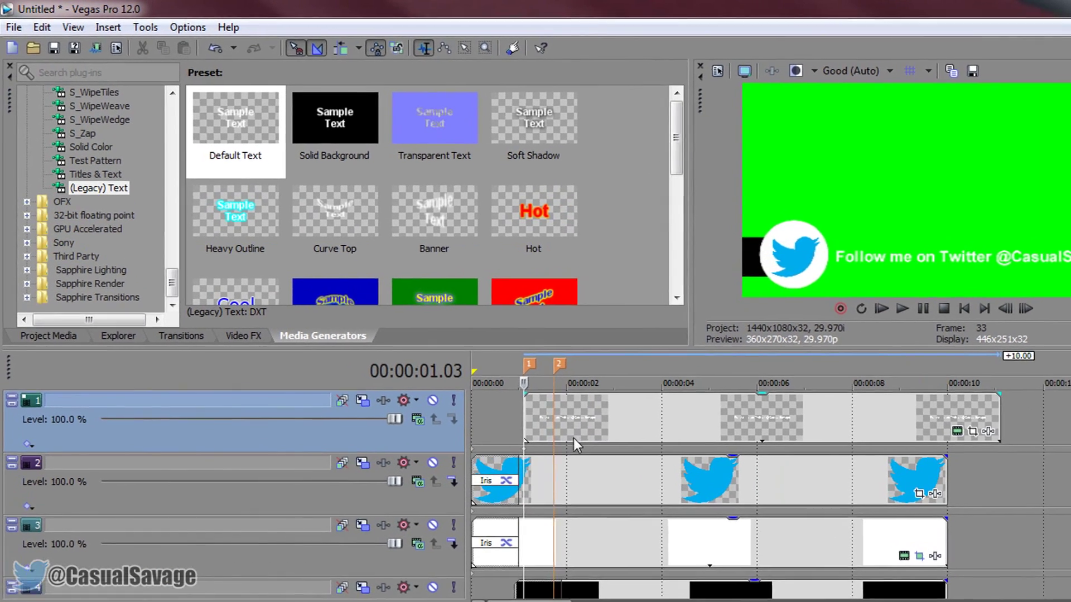
click(696, 397)
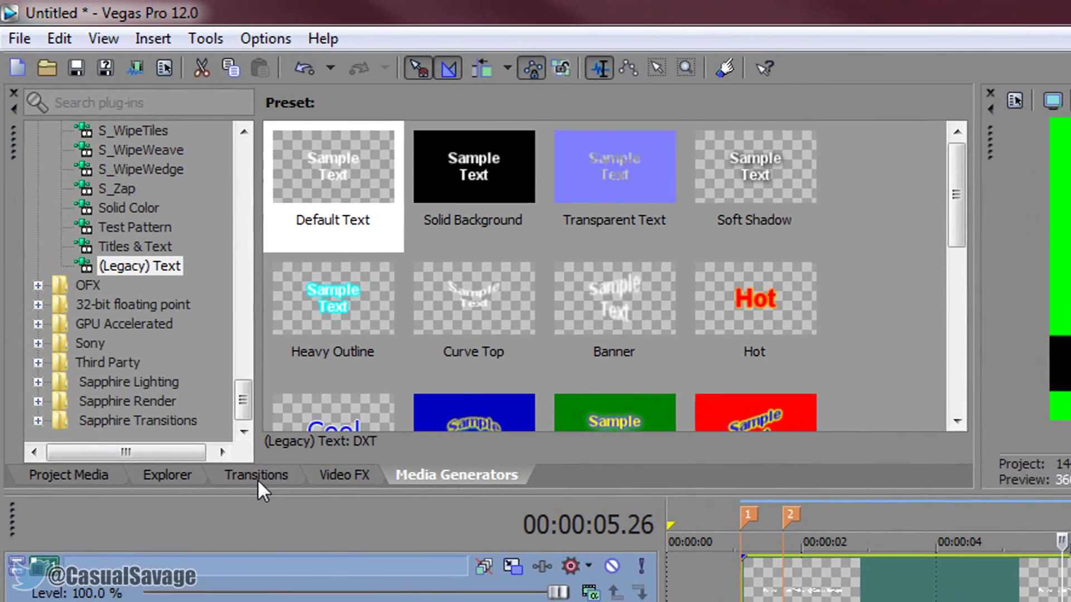
click(233, 429)
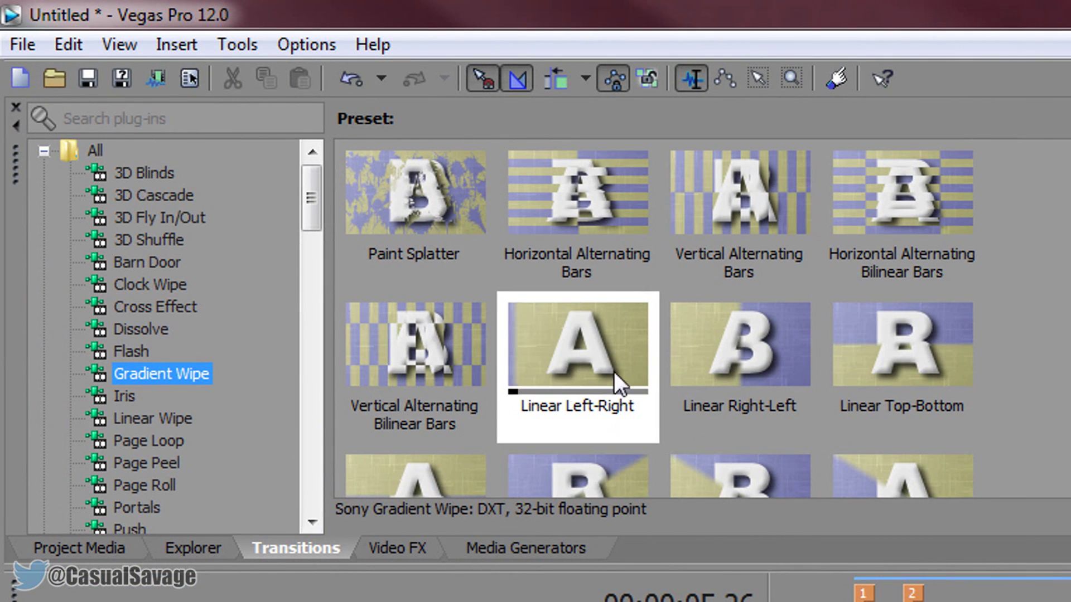
drag(581, 320, 484, 361)
click(517, 249)
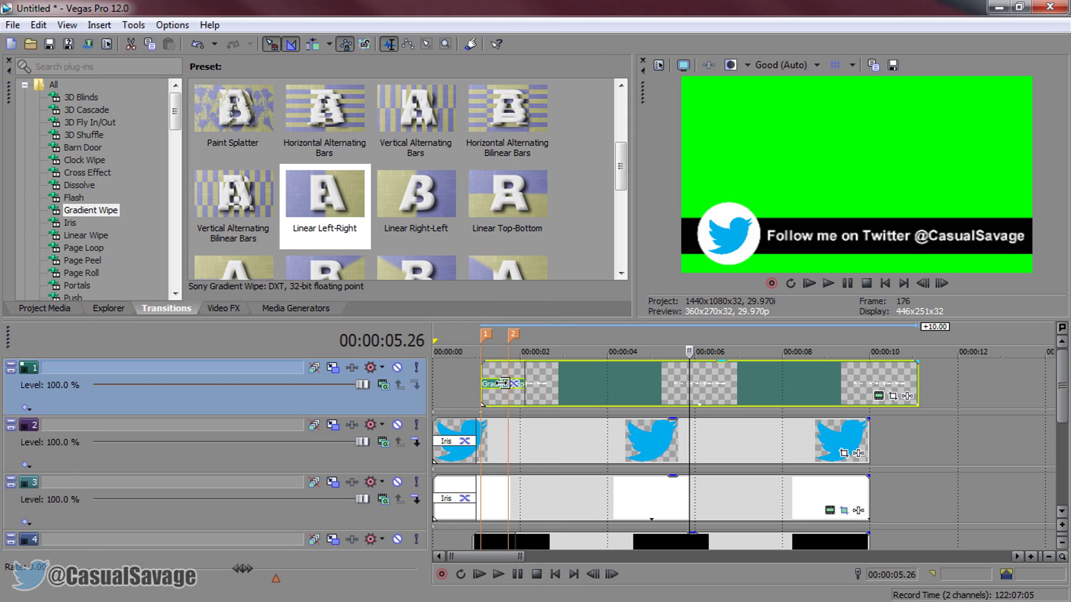
Step: Preview the text reveal from just before the first marker and check it again around 00:00:01.18
click(471, 393)
click(809, 284)
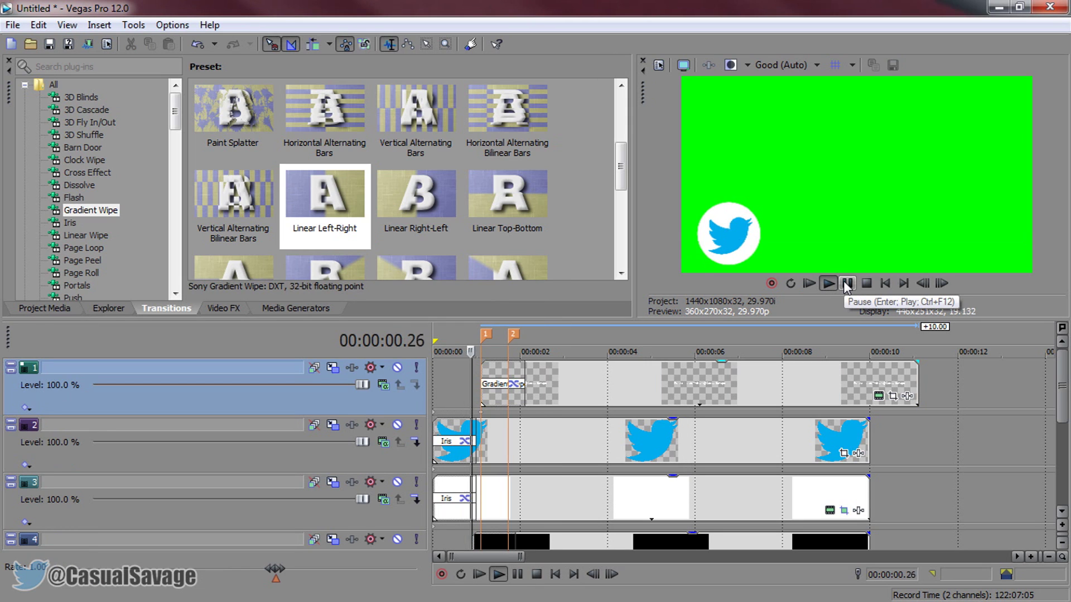
click(847, 284)
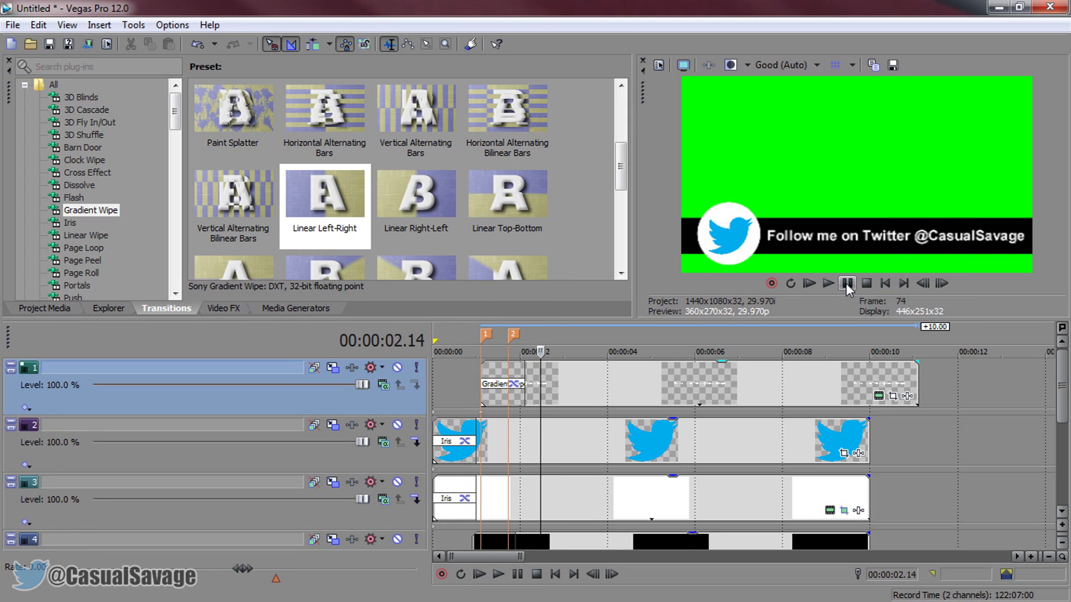
drag(540, 433, 503, 447)
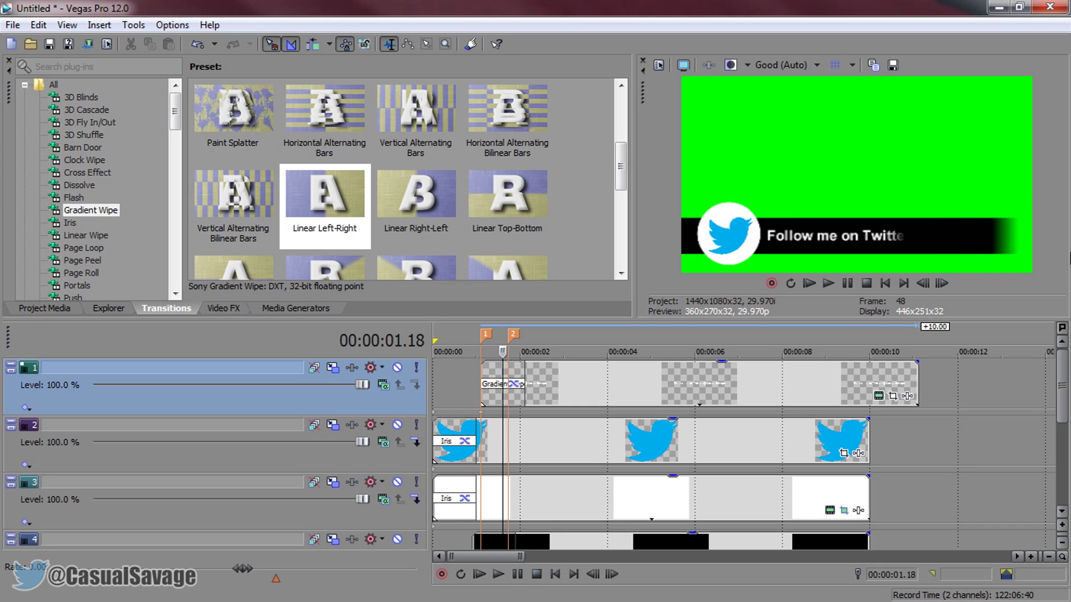
Step: Shorten the text event's Gradient Wipe to end near the second marker and play back the faster reveal
scroll(738, 419, up, 4)
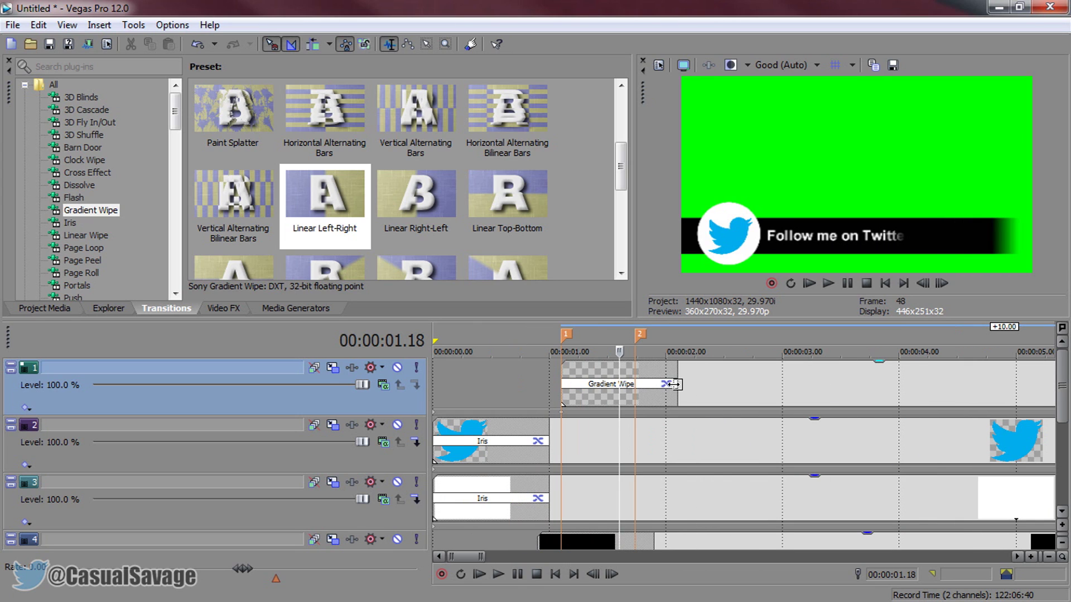
drag(669, 385, 636, 393)
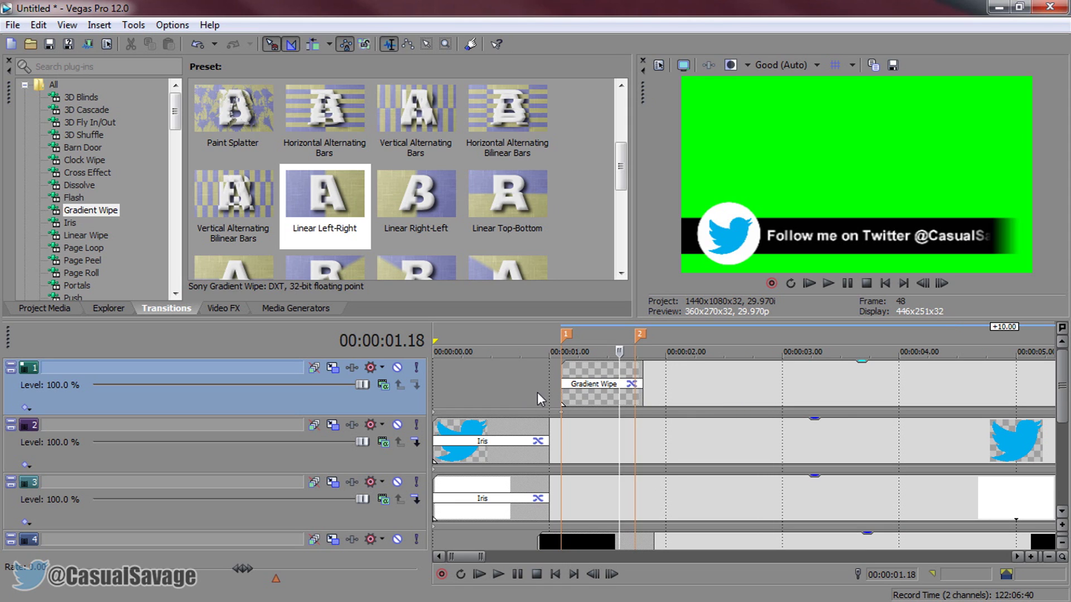
click(810, 287)
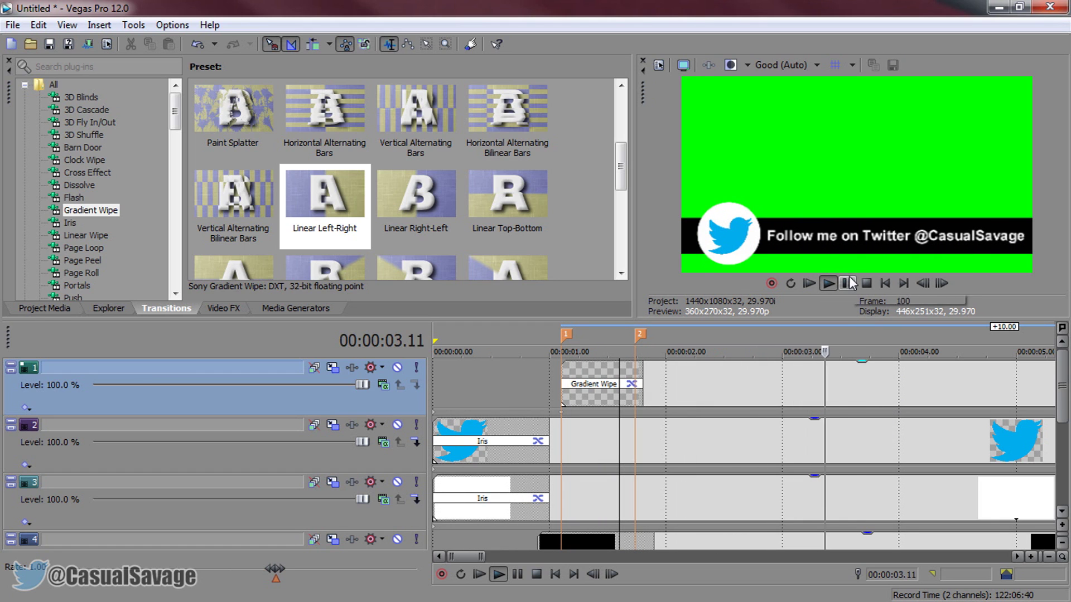
Step: Trim the text event's end to match the other tracks and select the whole animation from 00:00:00.00 to 00:00:10.00
scroll(857, 400, down, 4)
scroll(841, 400, down, 3)
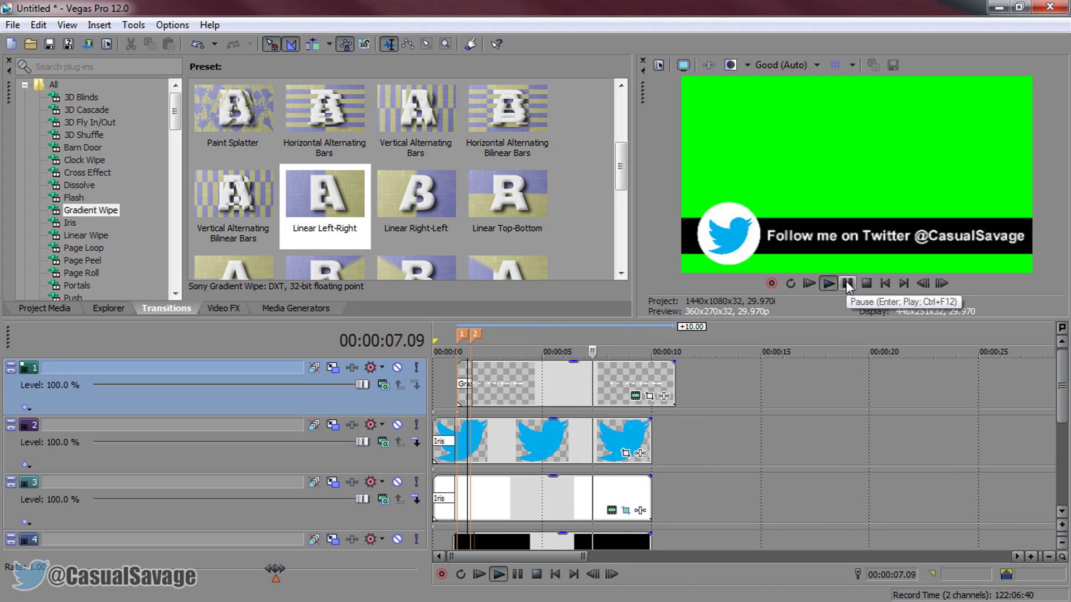
click(847, 284)
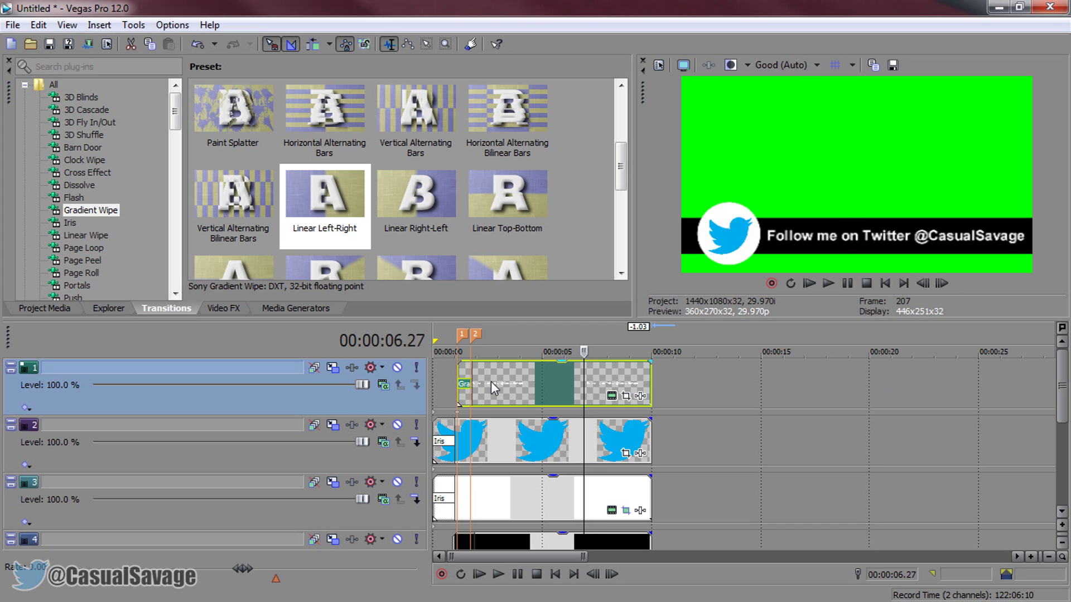
double_click(446, 337)
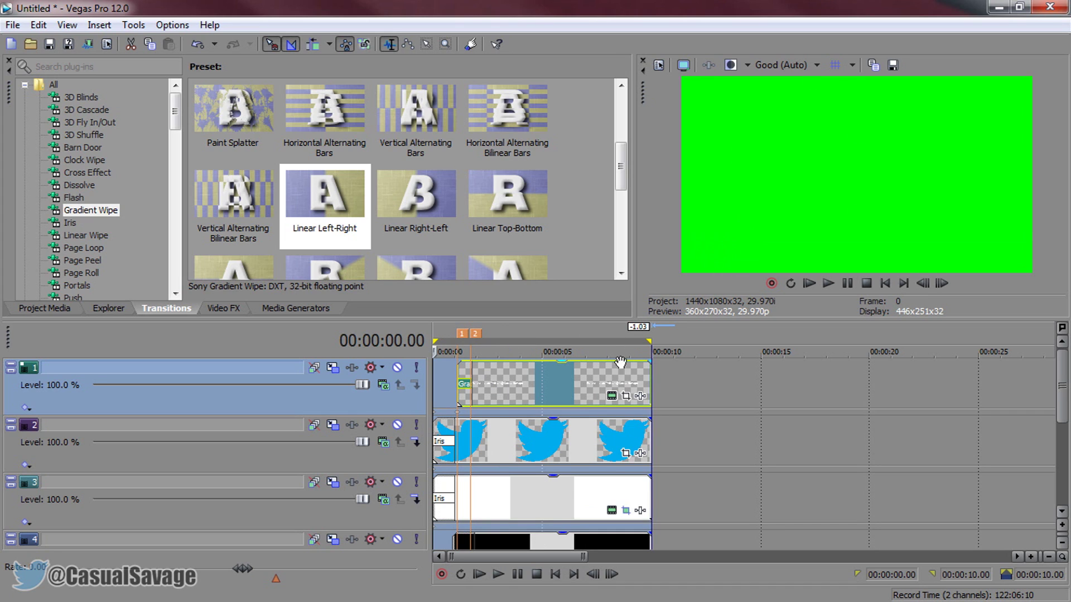
Step: Set the preview quality to Best (Full) and render the selected region to the desktop as lower third.wmv
click(782, 64)
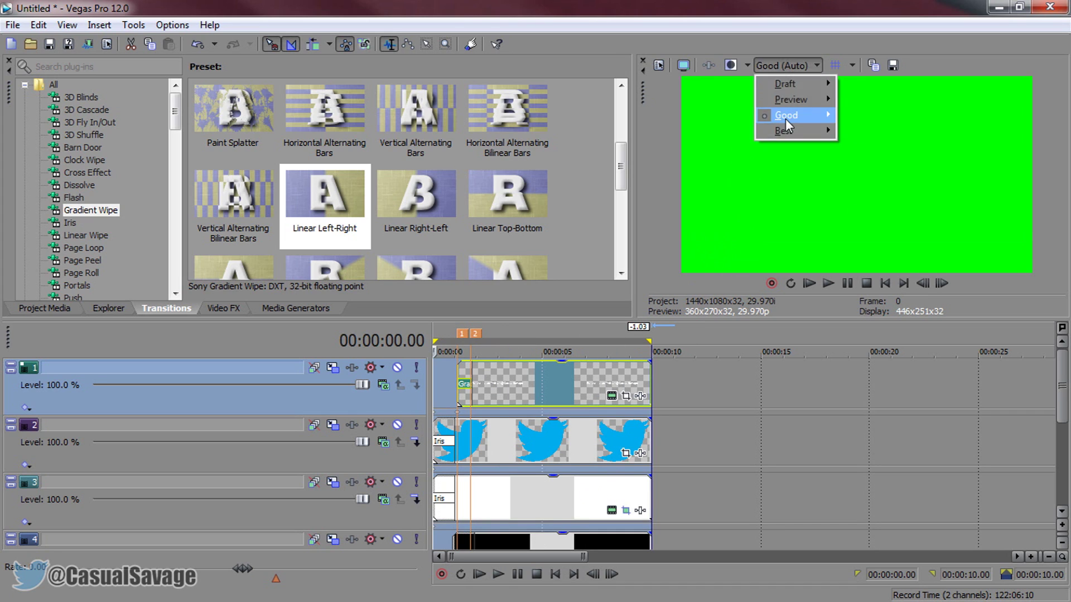
mouse_move(786, 126)
click(860, 146)
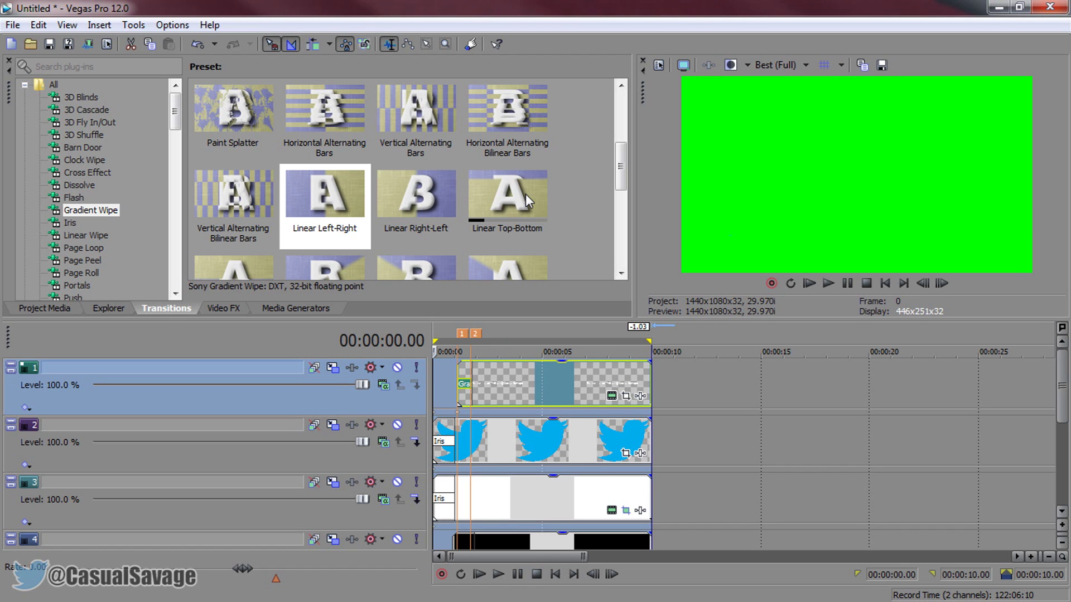
click(14, 26)
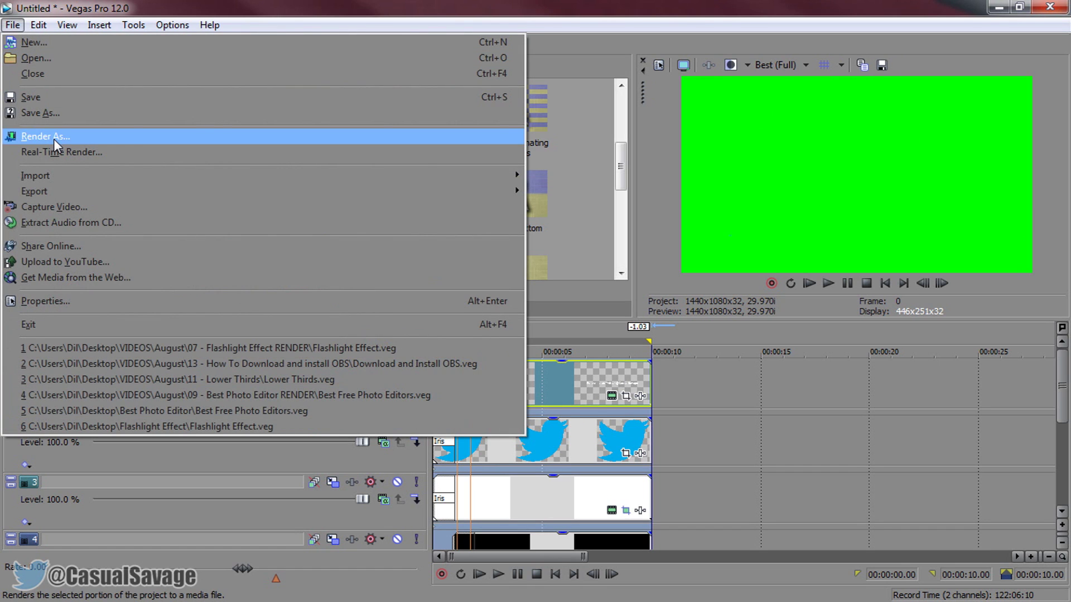
click(67, 136)
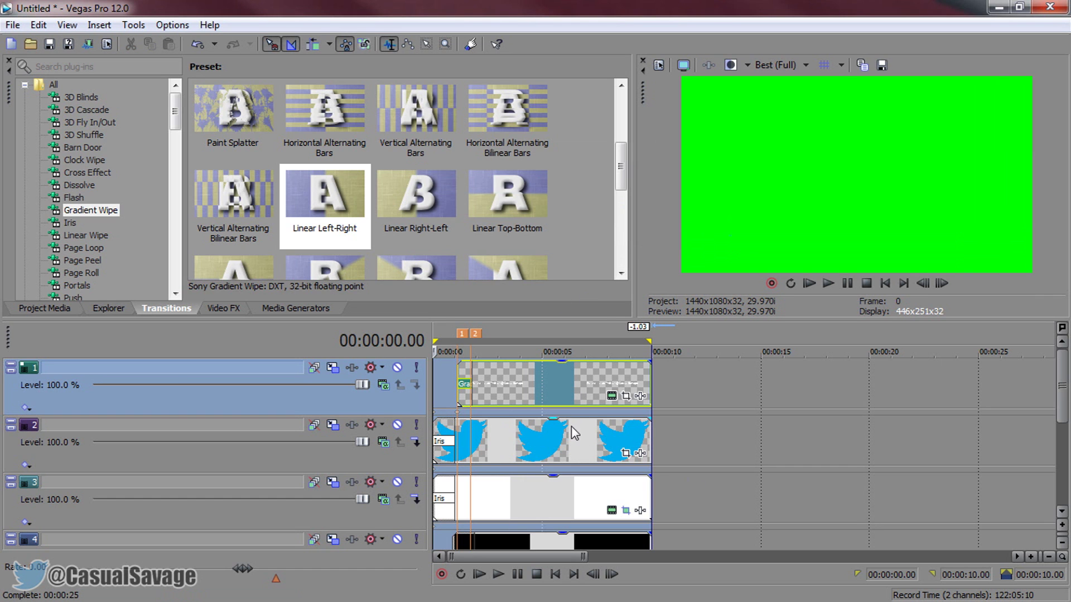
Step: Save the project to the desktop as lower thirds.veg and reopen that project file from the desktop
click(12, 25)
click(56, 117)
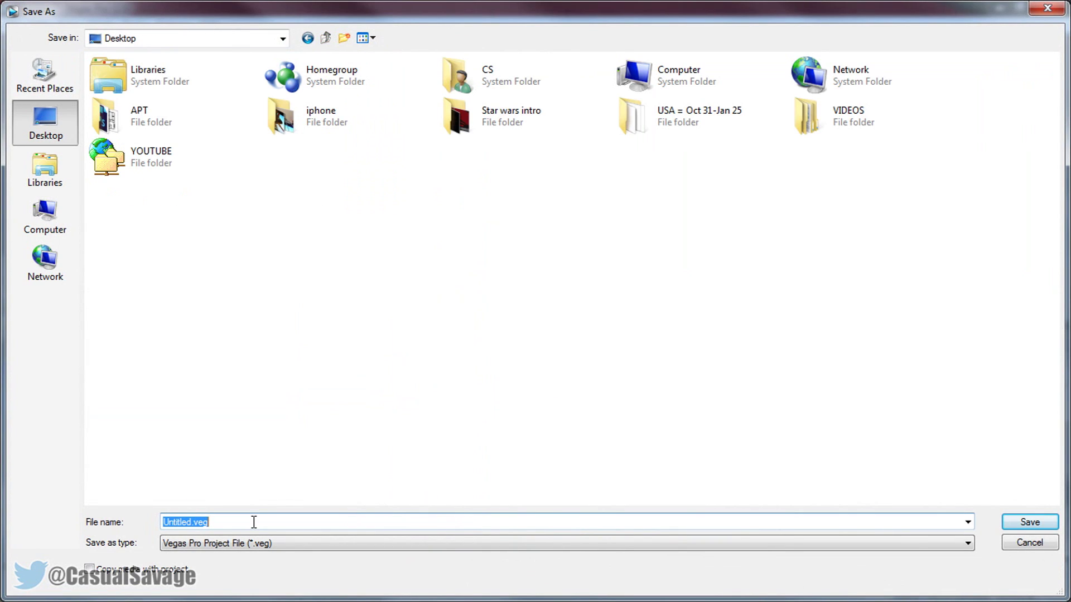
text(lo)
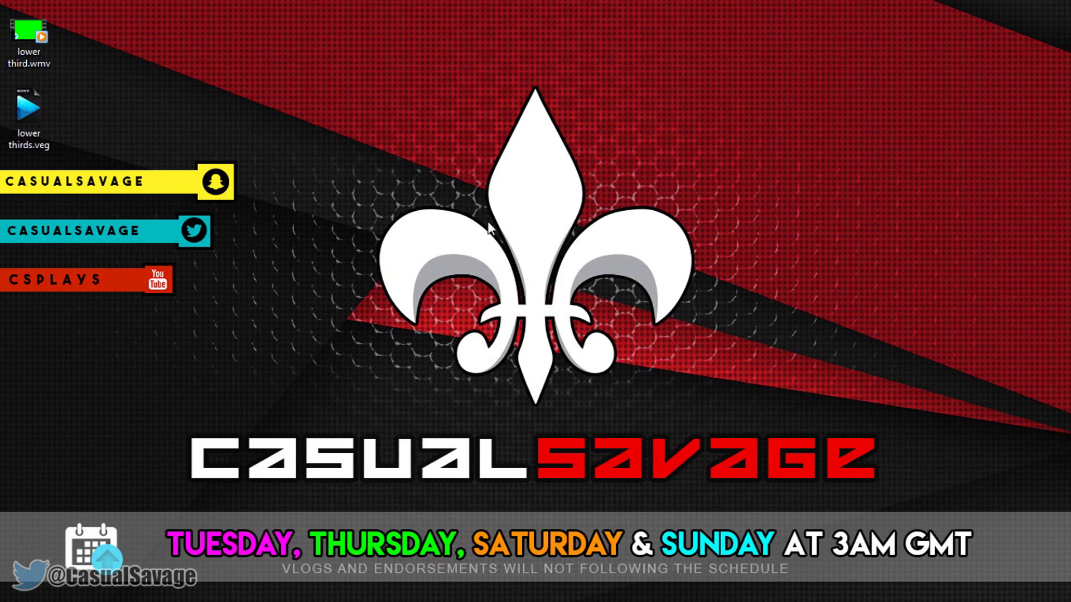
double_click(38, 118)
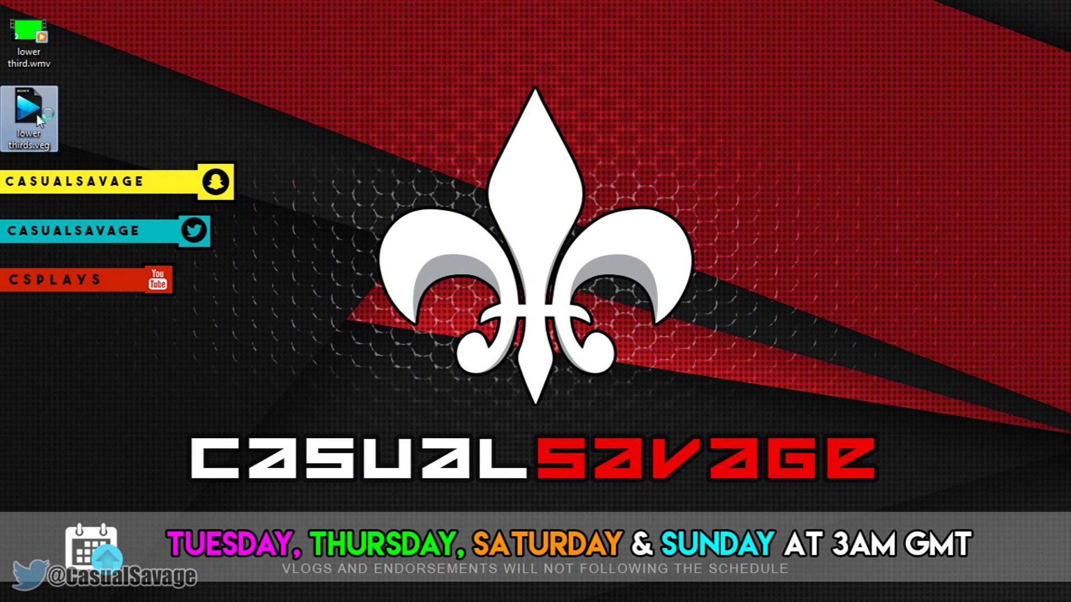